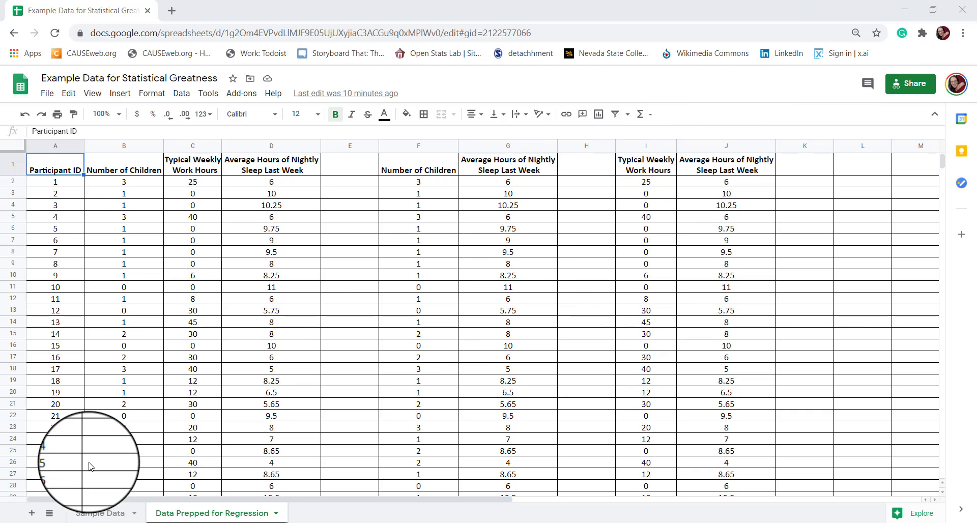
Step: Compare the Sample Data sheet with the Data Prepped for Regression sheet, examining the column layout and the participant rows
{"action": "left_click", "coordinate": [100, 513]}
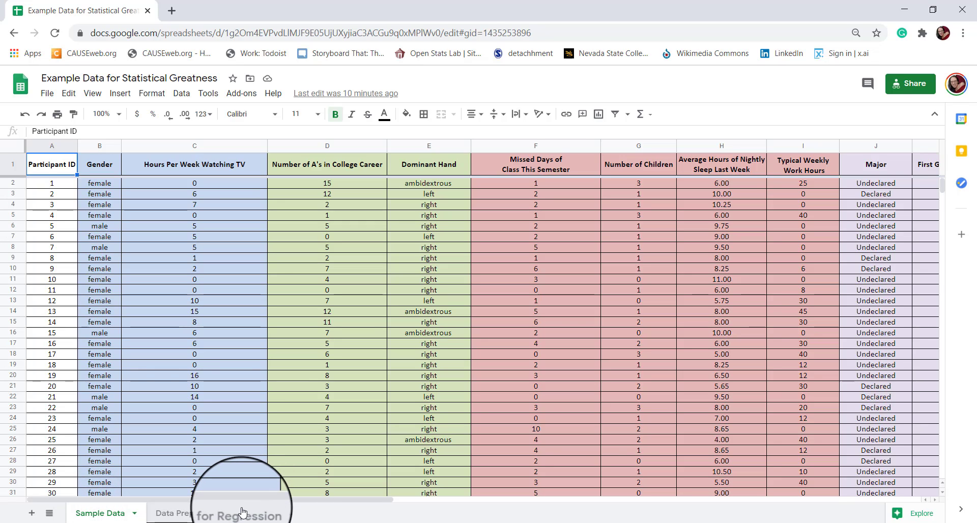
{"action": "left_click", "coordinate": [242, 513]}
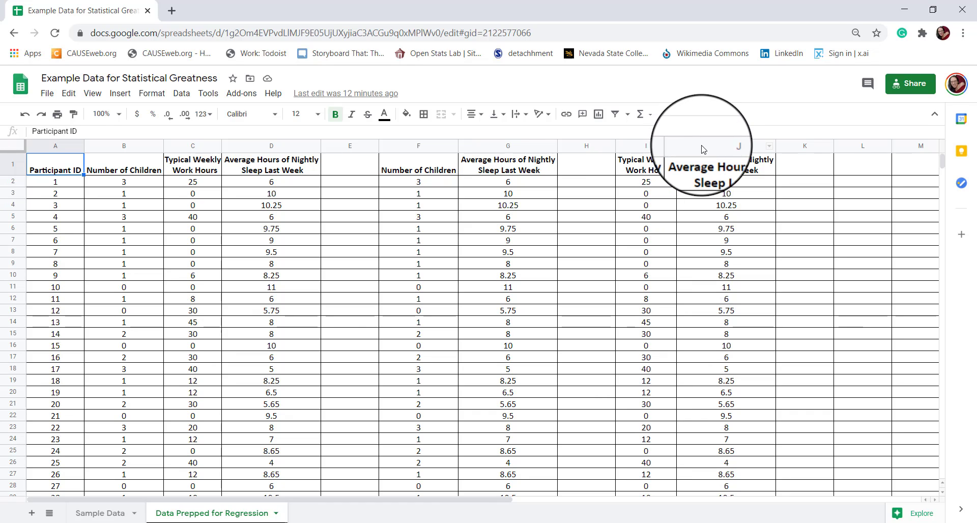
{"action": "left_click", "coordinate": [718, 146]}
{"action": "left_click", "coordinate": [520, 146]}
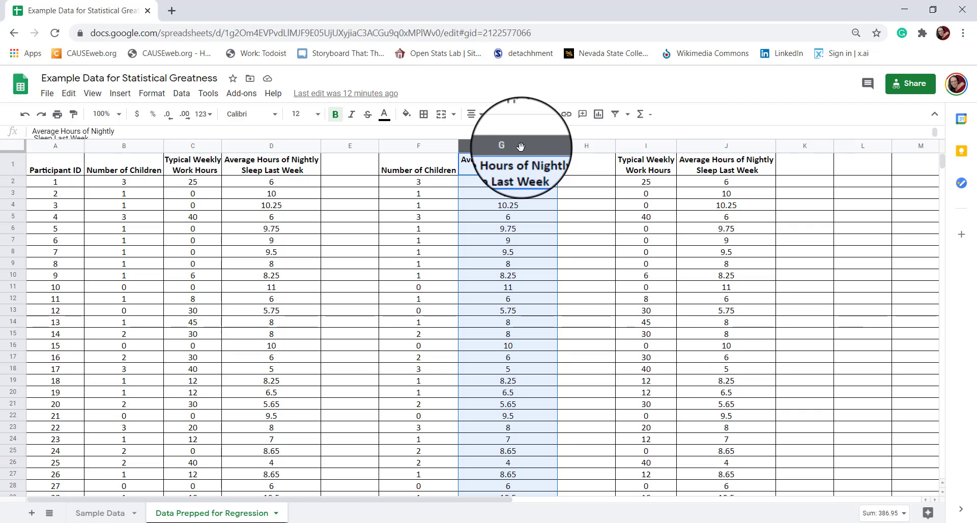
{"action": "scroll", "coordinate": [606, 153], "scroll_direction": "down", "scroll_amount": 1}
{"action": "scroll", "coordinate": [631, 148], "scroll_direction": "up", "scroll_amount": 1}
{"action": "left_click", "coordinate": [644, 218]}
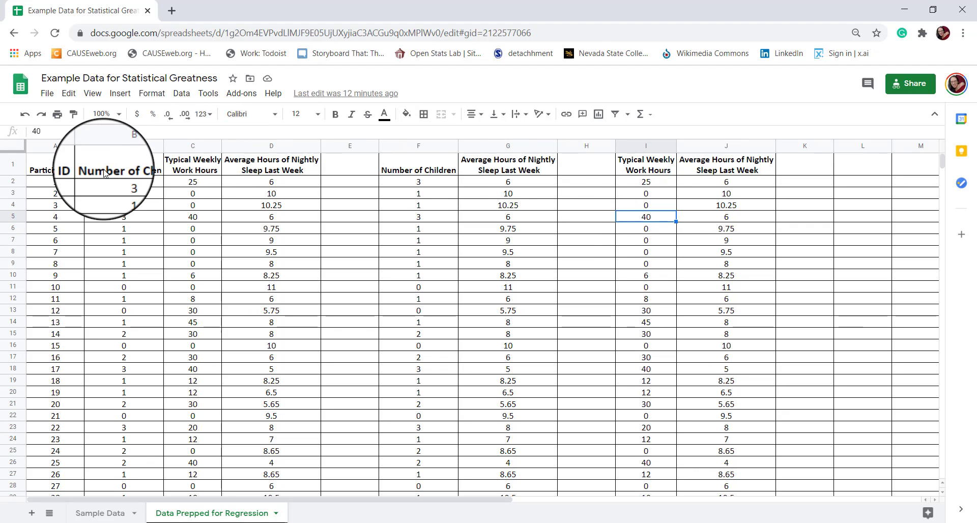
{"action": "scroll", "coordinate": [104, 173], "scroll_direction": "down", "scroll_amount": 10}
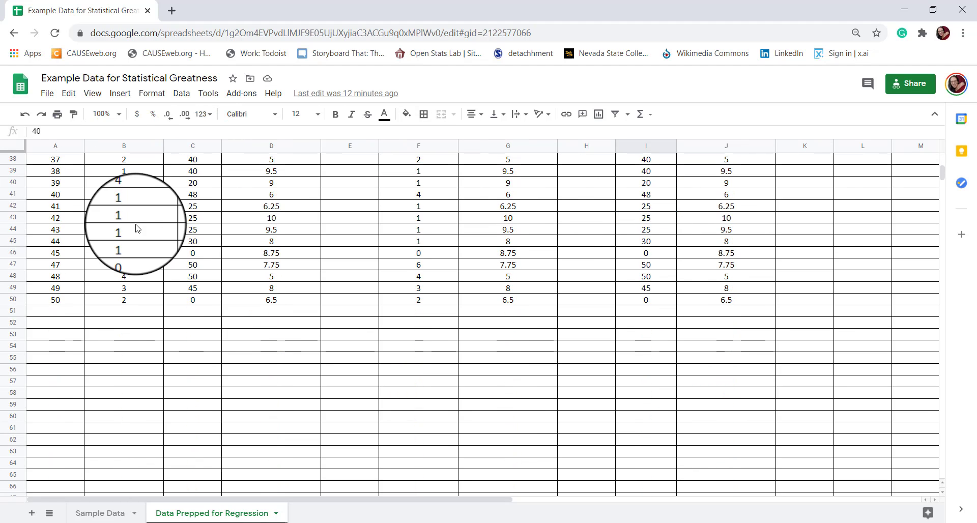
{"action": "scroll", "coordinate": [136, 228], "scroll_direction": "up", "scroll_amount": 10}
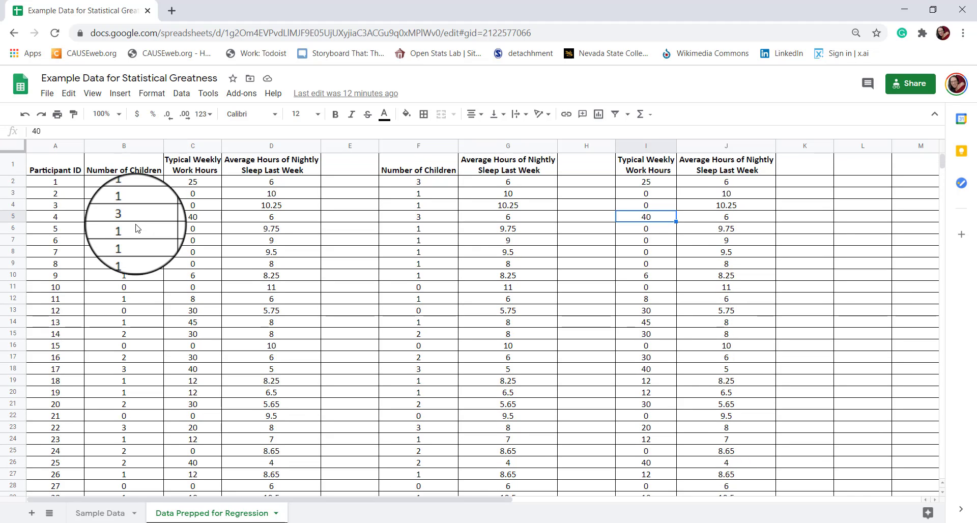
{"action": "left_click", "coordinate": [101, 513]}
{"action": "scroll", "coordinate": [551, 309], "scroll_direction": "down", "scroll_amount": 5}
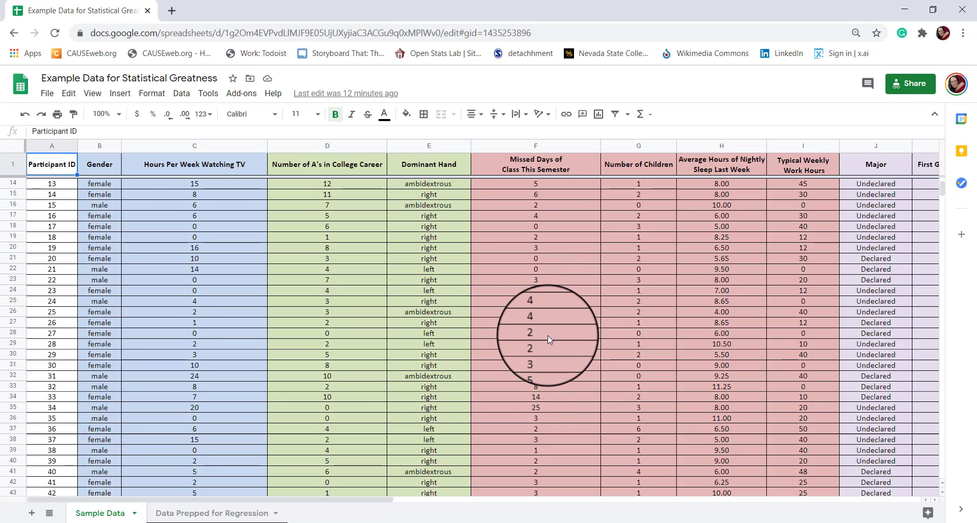
{"action": "scroll", "coordinate": [536, 366], "scroll_direction": "up", "scroll_amount": 5}
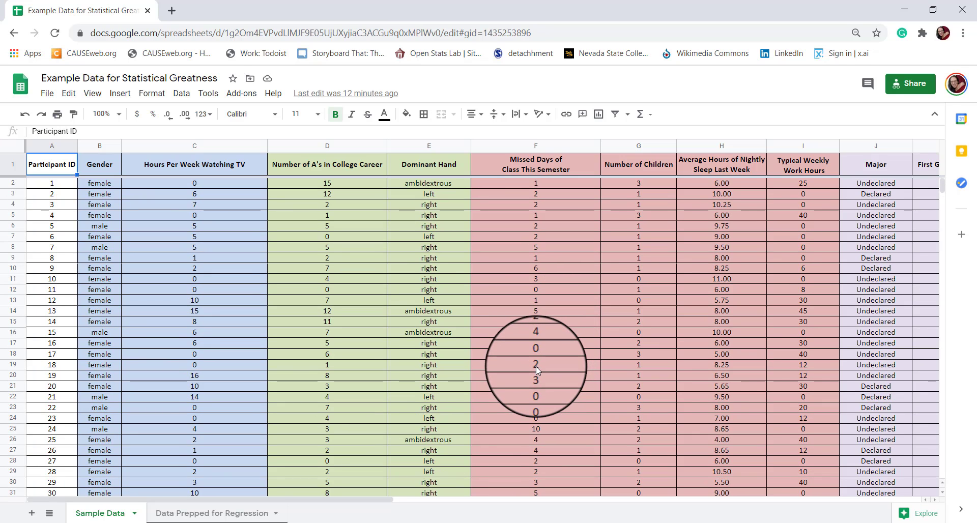
{"action": "left_click", "coordinate": [161, 512]}
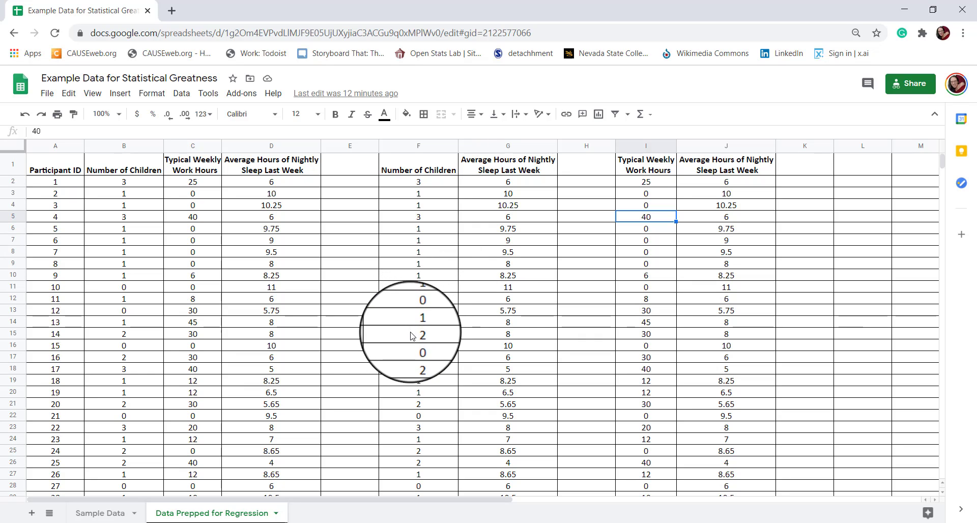
Step: Download the spreadsheet as a Microsoft Excel (.xlsx) file
{"action": "left_click", "coordinate": [51, 93]}
{"action": "mouse_move", "coordinate": [102, 244]}
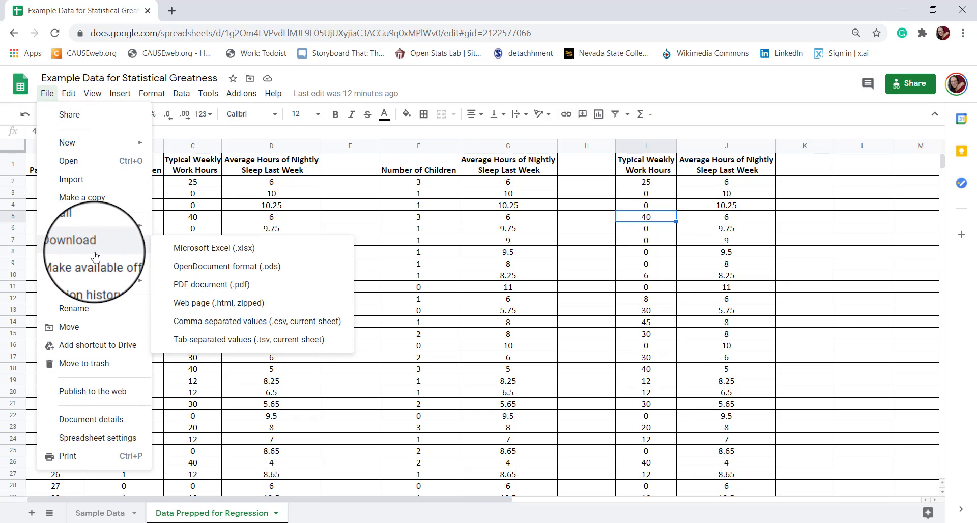
{"action": "left_click", "coordinate": [209, 252]}
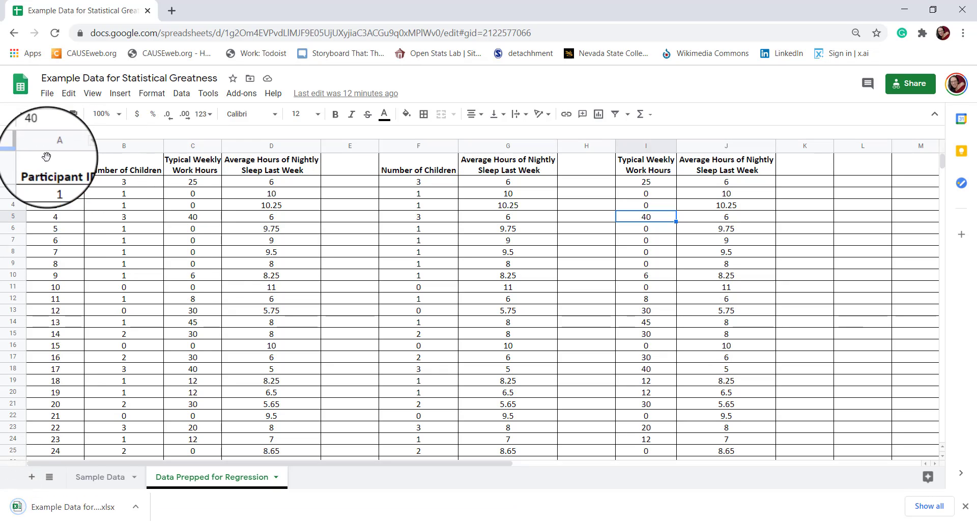
Step: Open the downloaded workbook in Excel, enable editing and show the Data Prepped for Regression sheet
{"action": "left_click", "coordinate": [69, 509]}
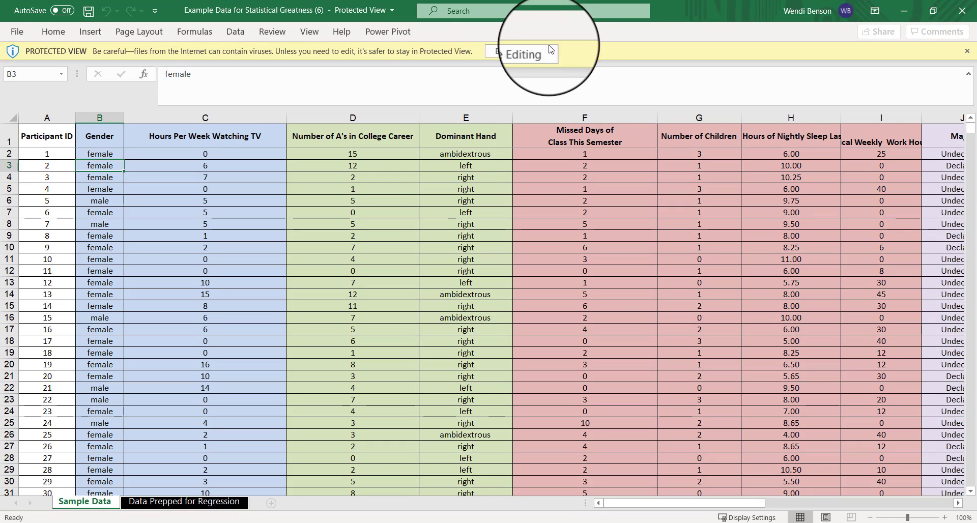
{"action": "left_click", "coordinate": [524, 53]}
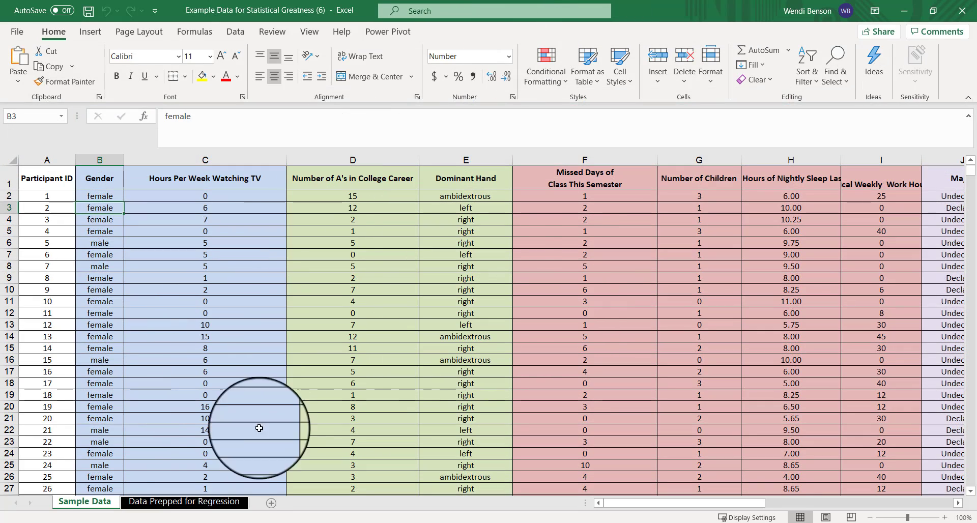
{"action": "left_click", "coordinate": [200, 503]}
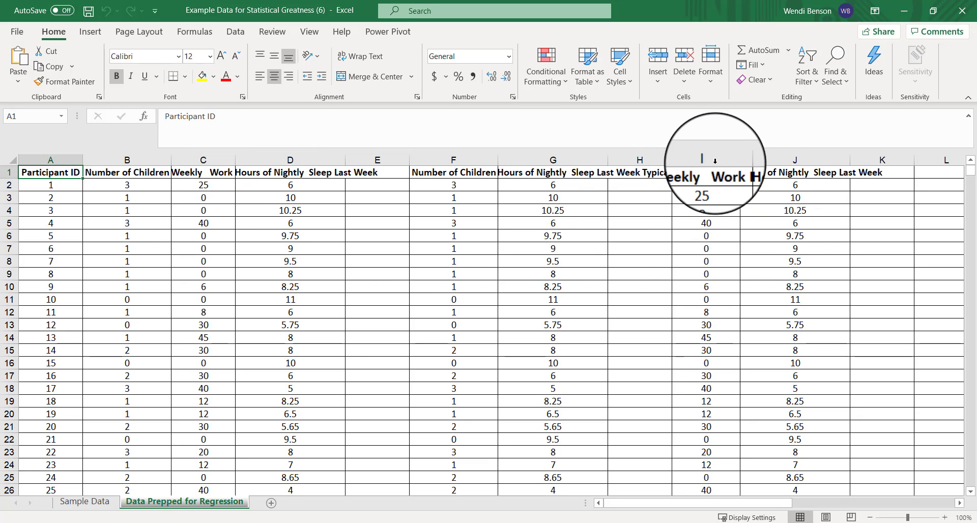
Step: AutoFit the column widths across the whole Data Prepped for Regression sheet
{"action": "left_click", "coordinate": [127, 198]}
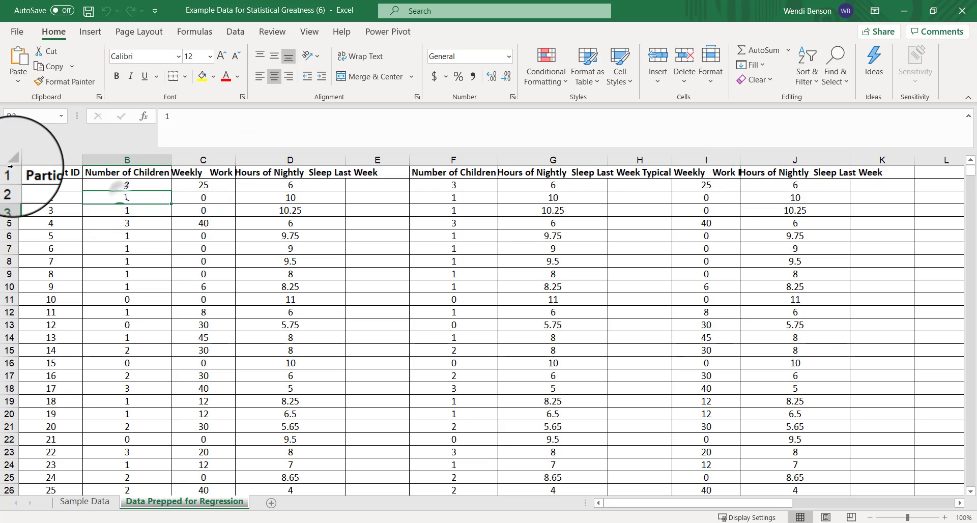
{"action": "left_click", "coordinate": [13, 160]}
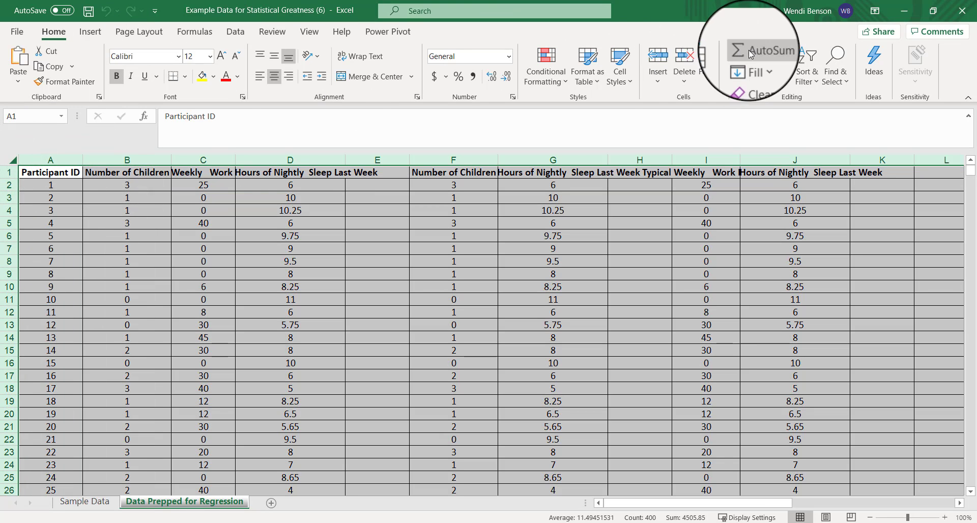
{"action": "left_click", "coordinate": [702, 69]}
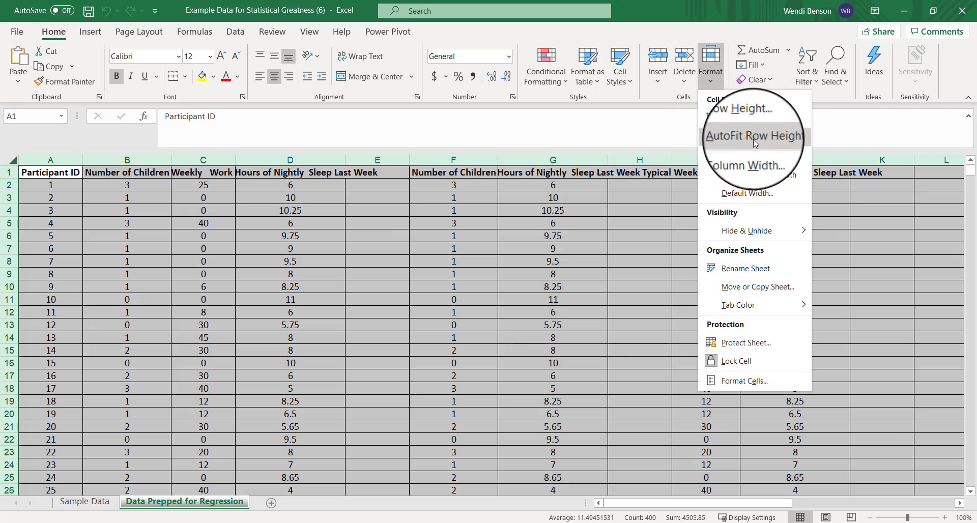
{"action": "left_click", "coordinate": [752, 171]}
{"action": "left_click", "coordinate": [477, 260]}
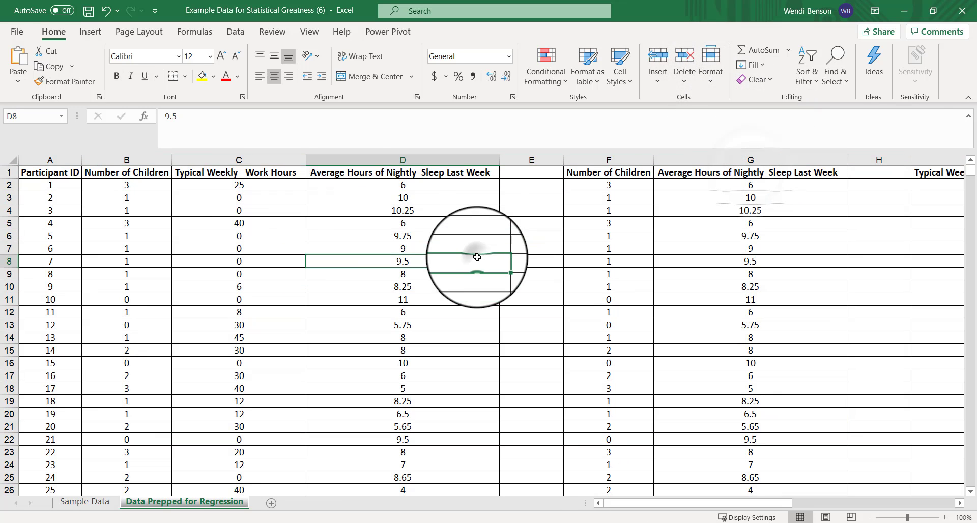
Step: Break the Typical Weekly Work Hours header in C1 onto two lines and make row 1 tall enough to show both
{"action": "left_click", "coordinate": [237, 172]}
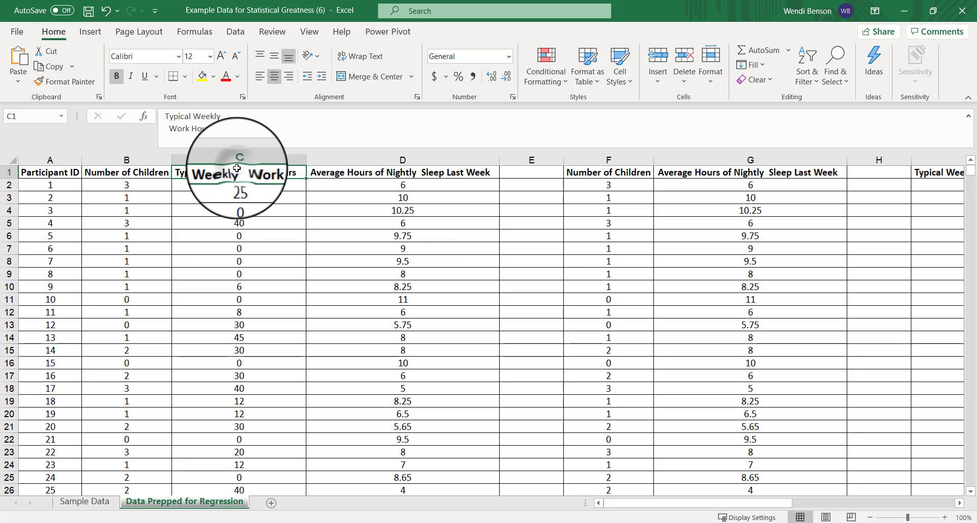
{"action": "key", "text": "Down"}
{"action": "key", "text": "Down"}
{"action": "key", "text": "Down"}
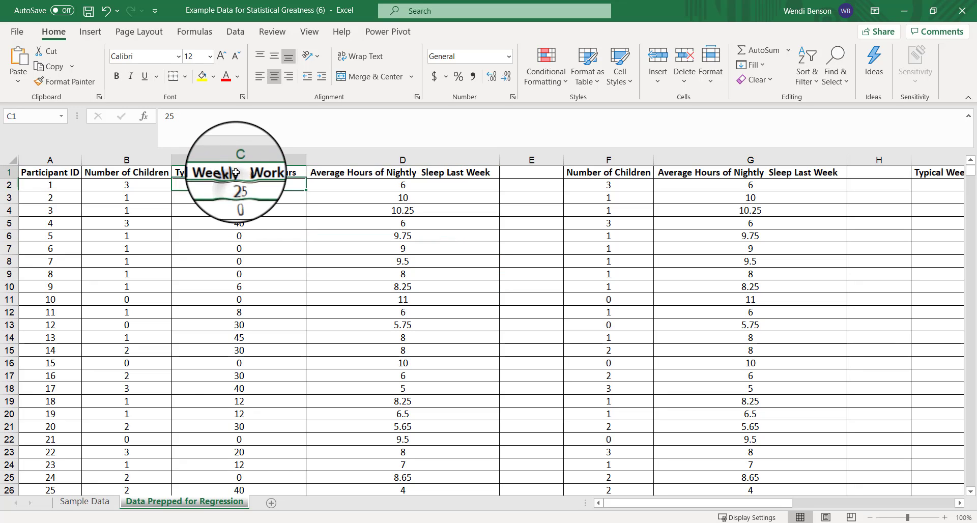
{"action": "left_click", "coordinate": [246, 173]}
{"action": "key", "text": "Down"}
{"action": "key", "text": "Down"}
{"action": "key", "text": "Down"}
{"action": "key", "text": "Down"}
{"action": "key", "text": "Down"}
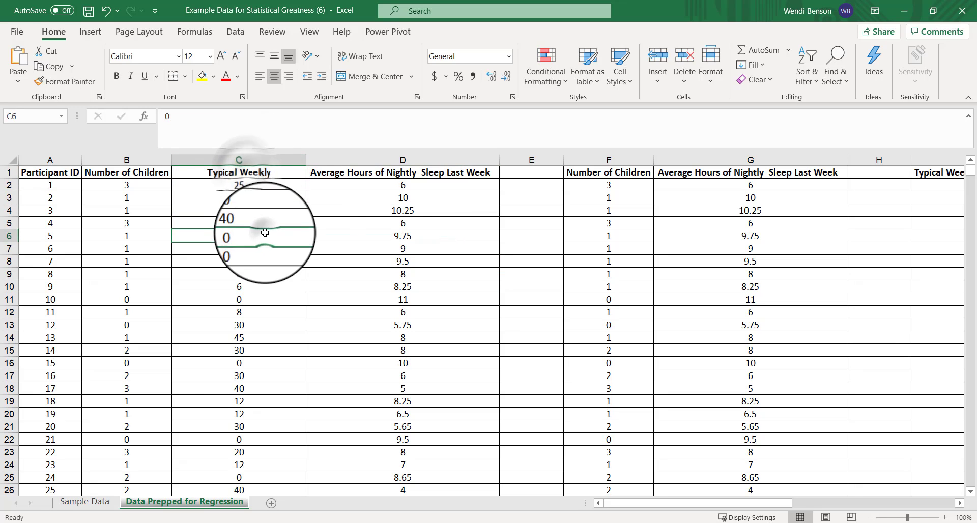
{"action": "left_click_drag", "start_coordinate": [17, 178], "coordinate": [17, 193]}
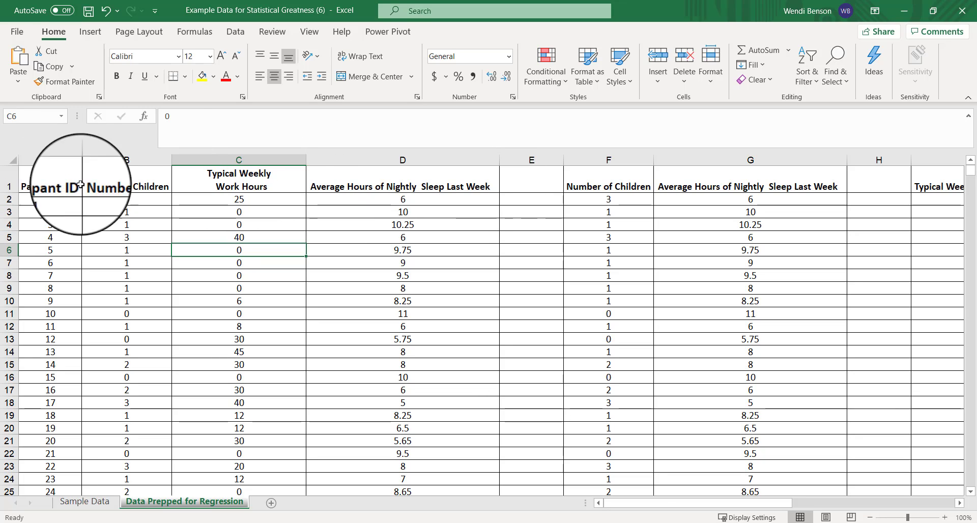
Step: Re-enter the headers in D1, F1 and G1 so the Average Hours of Nightly Sleep Last Week headers display on two lines
{"action": "left_click", "coordinate": [319, 186]}
{"action": "left_click", "coordinate": [356, 223]}
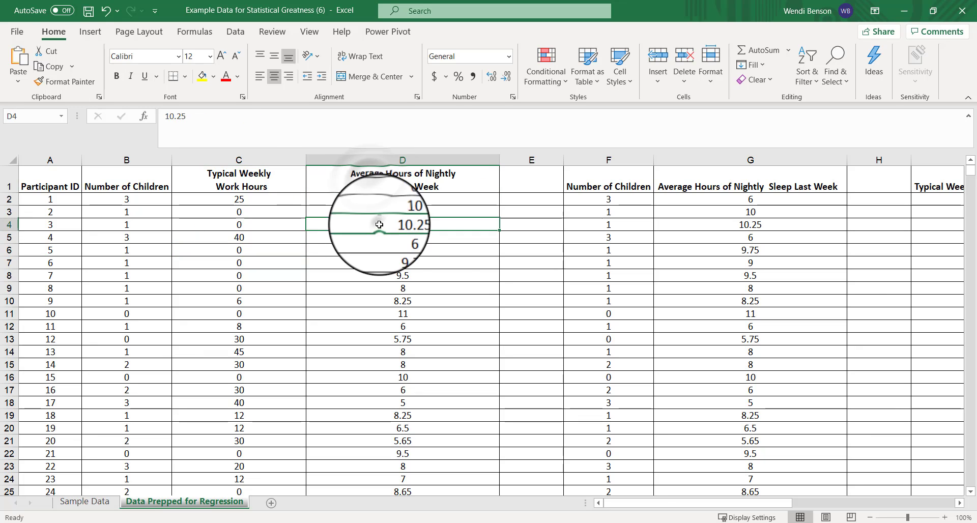
{"action": "left_click", "coordinate": [620, 178]}
{"action": "left_click", "coordinate": [626, 224]}
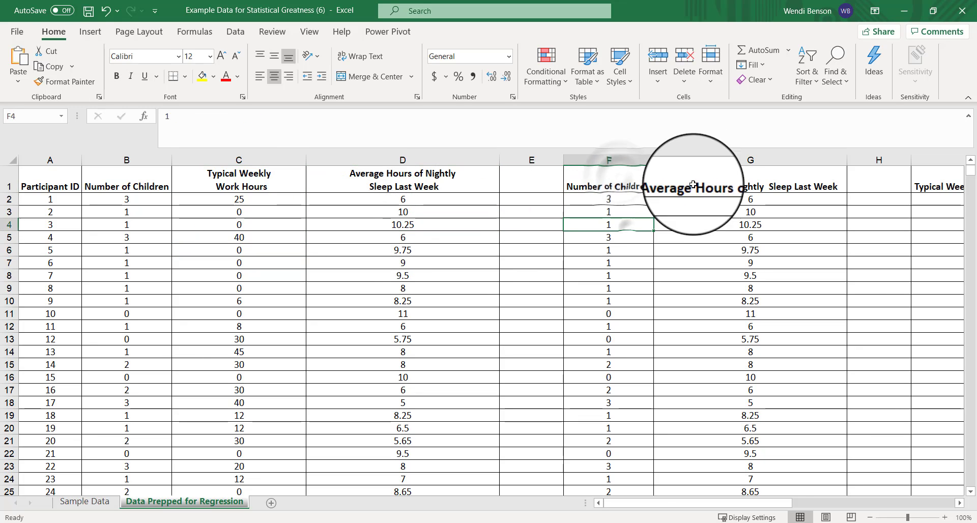
{"action": "double_click", "coordinate": [697, 178]}
{"action": "left_click", "coordinate": [726, 236]}
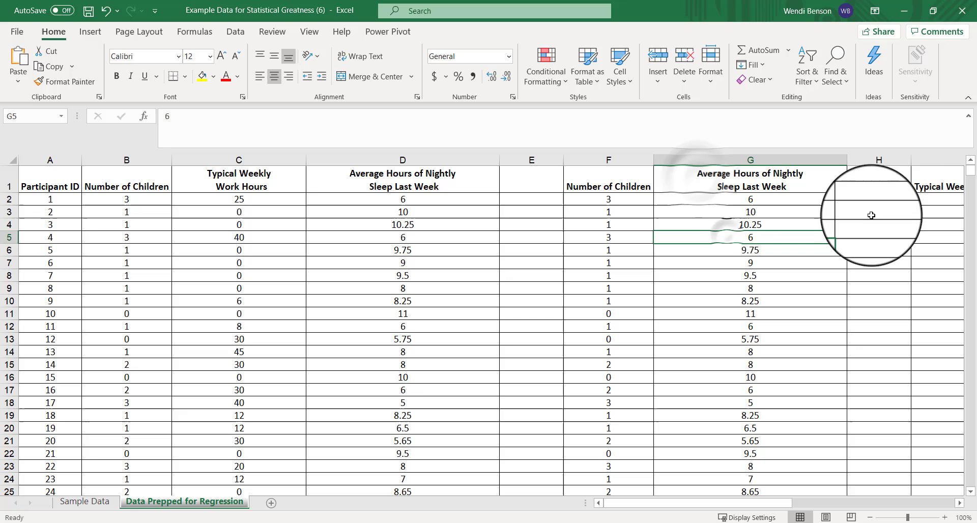
Step: Re-enter the headers in I1 and J1 so they display on two lines, and re-enter the Number of Children header in B1
{"action": "left_click", "coordinate": [926, 184]}
{"action": "left_click", "coordinate": [866, 312]}
{"action": "left_click", "coordinate": [929, 173]}
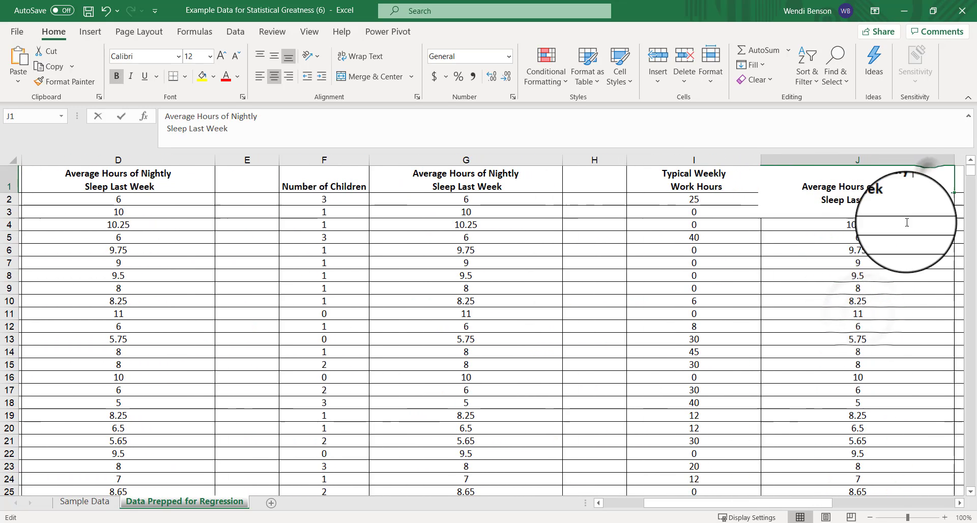
{"action": "left_click", "coordinate": [875, 300]}
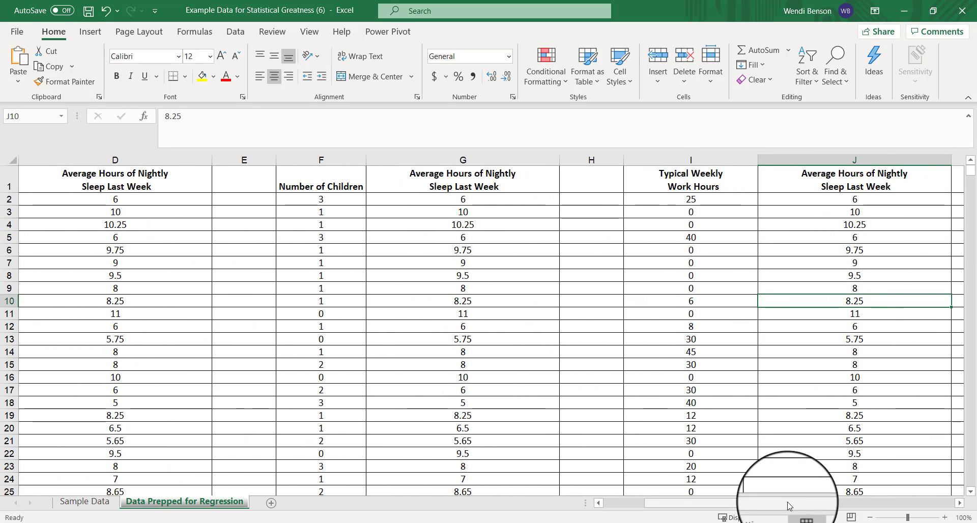
{"action": "left_click_drag", "start_coordinate": [787, 505], "coordinate": [632, 505]}
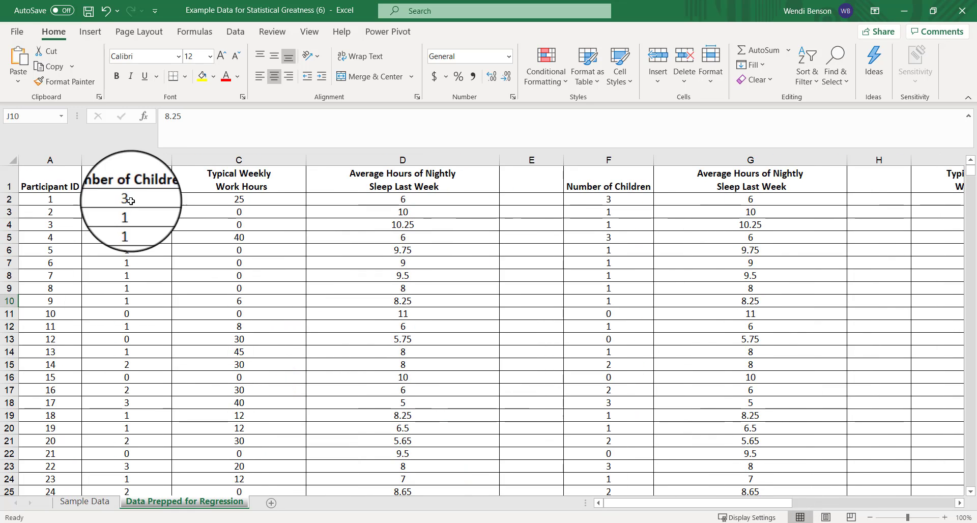
{"action": "left_click", "coordinate": [105, 175]}
{"action": "left_click", "coordinate": [123, 249]}
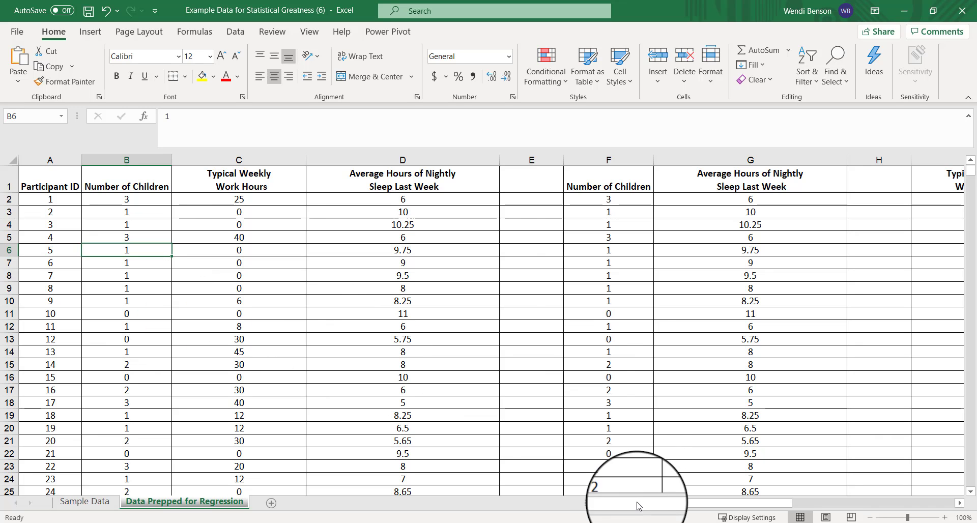
Step: Insert a markers-only scatter chart of columns F and G, number of children against nightly sleep, and move it up beside the header row
{"action": "left_click_drag", "start_coordinate": [638, 506], "coordinate": [658, 507]}
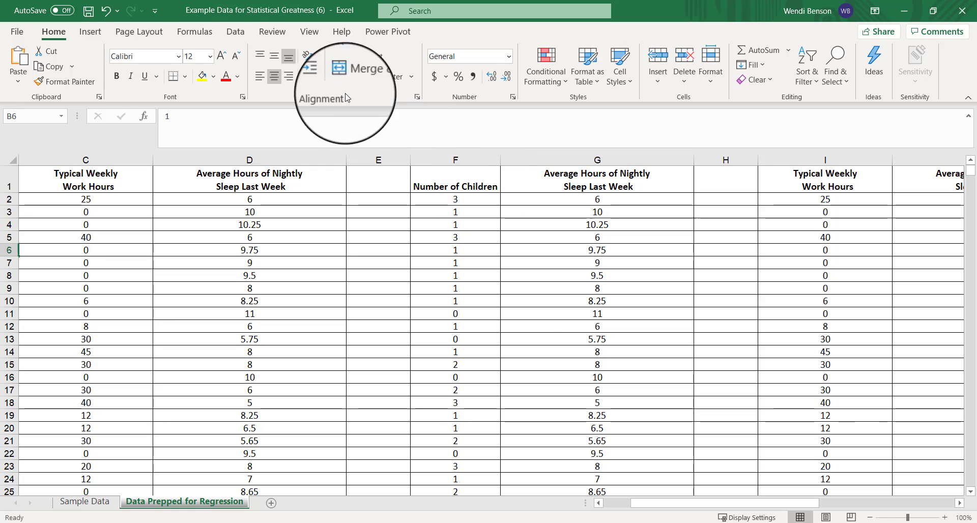
{"action": "left_click", "coordinate": [89, 34]}
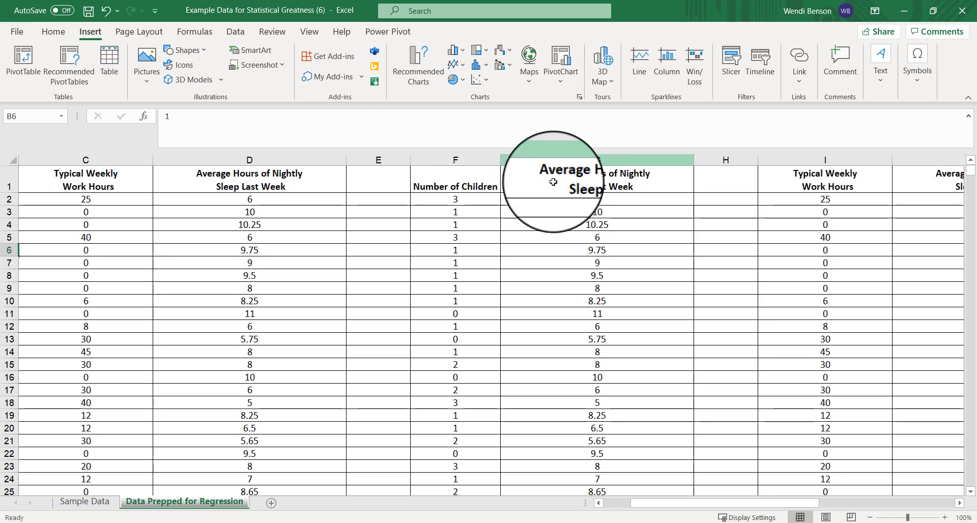
{"action": "left_click_drag", "start_coordinate": [449, 161], "coordinate": [540, 162]}
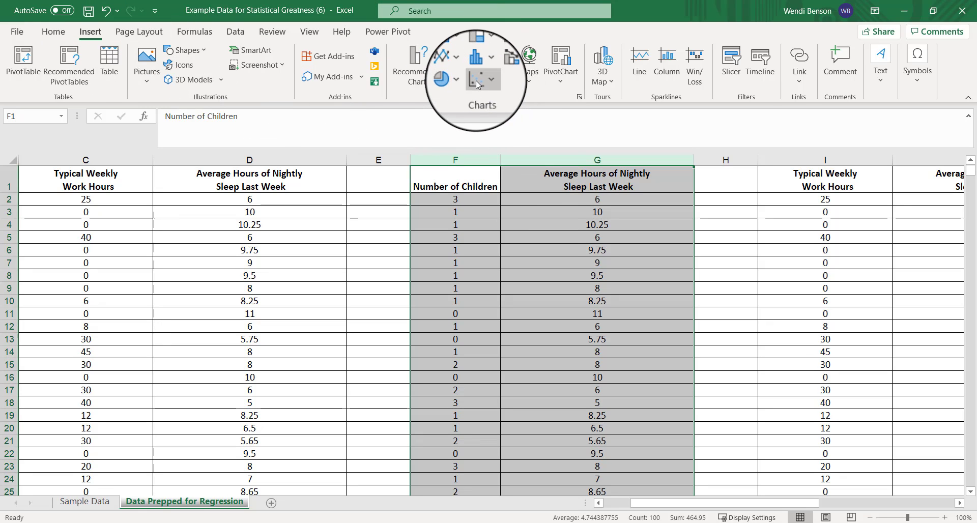
{"action": "left_click", "coordinate": [475, 80]}
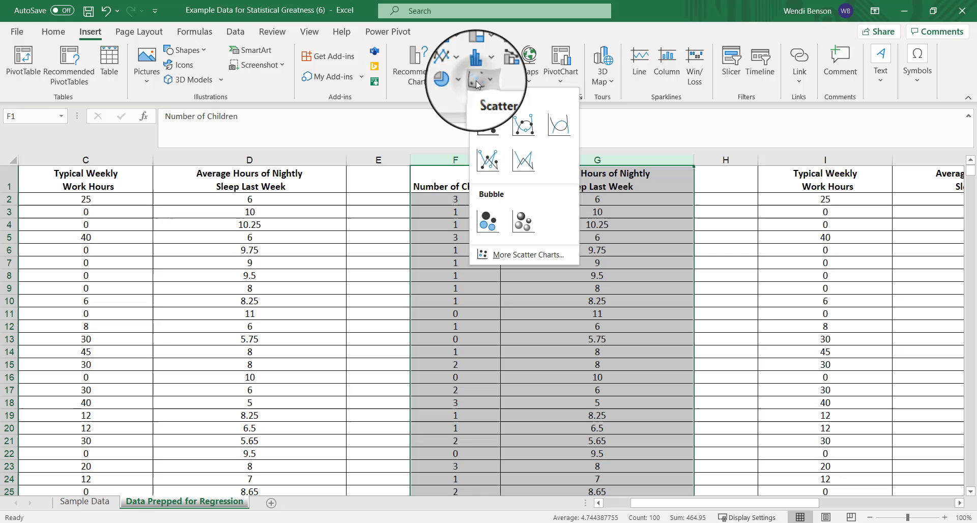
{"action": "left_click", "coordinate": [484, 122]}
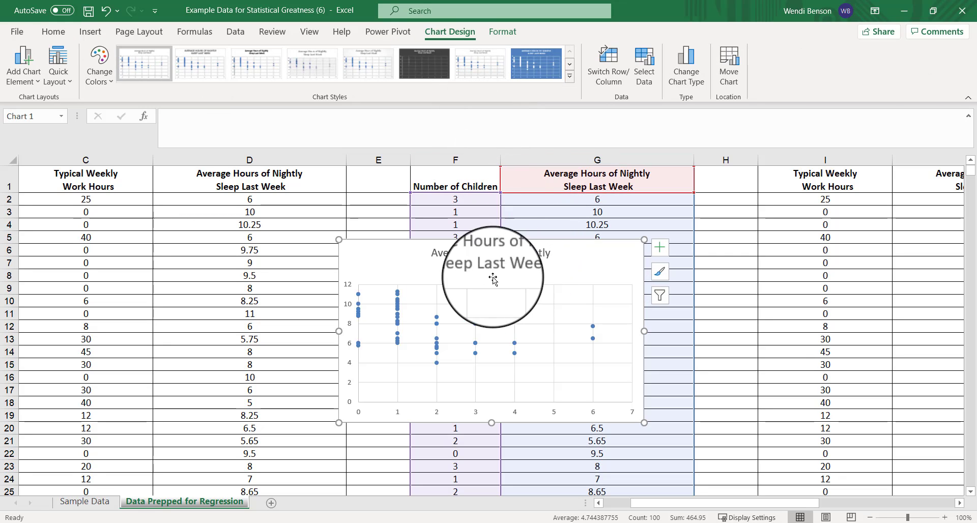
{"action": "left_click_drag", "start_coordinate": [569, 257], "coordinate": [617, 198]}
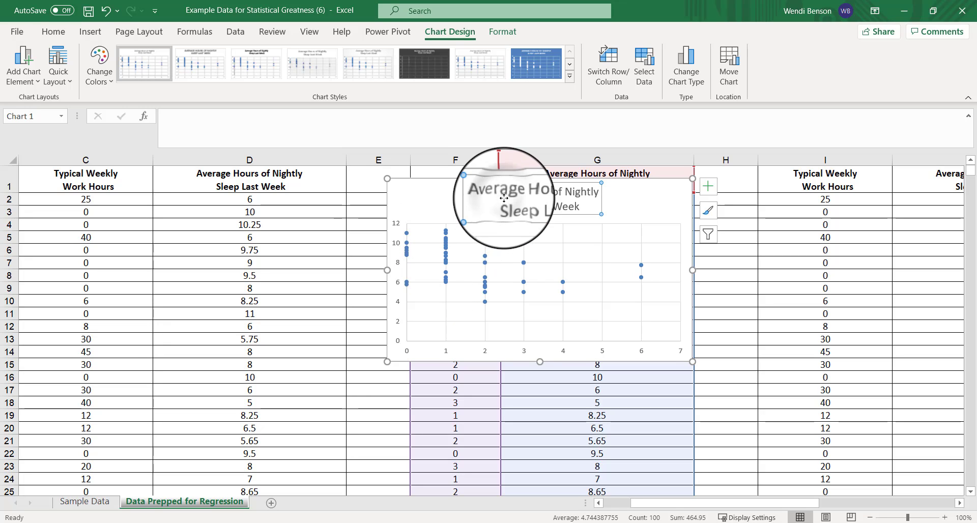
Step: Apply the quick layout with both axis titles and a legend to the scatter chart, and delete its chart title and legend
{"action": "left_click", "coordinate": [58, 63]}
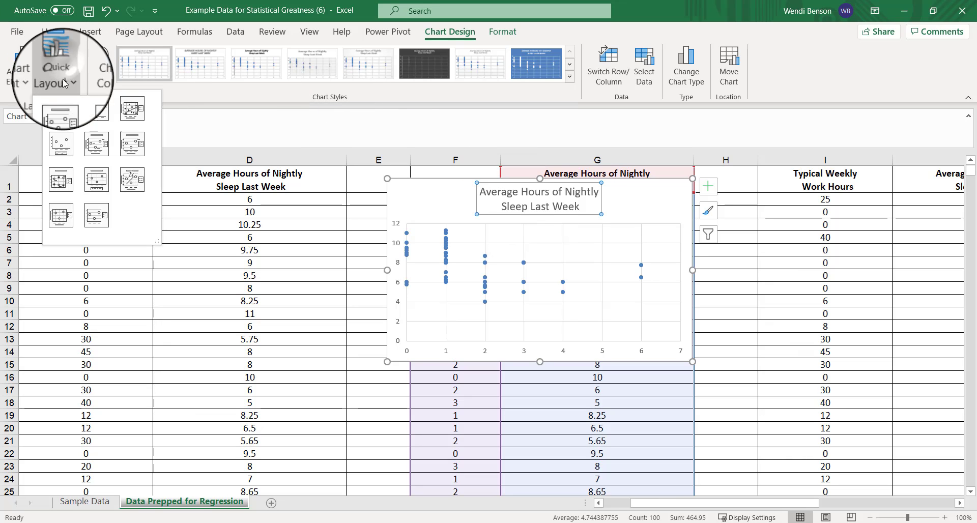
{"action": "left_click", "coordinate": [65, 112]}
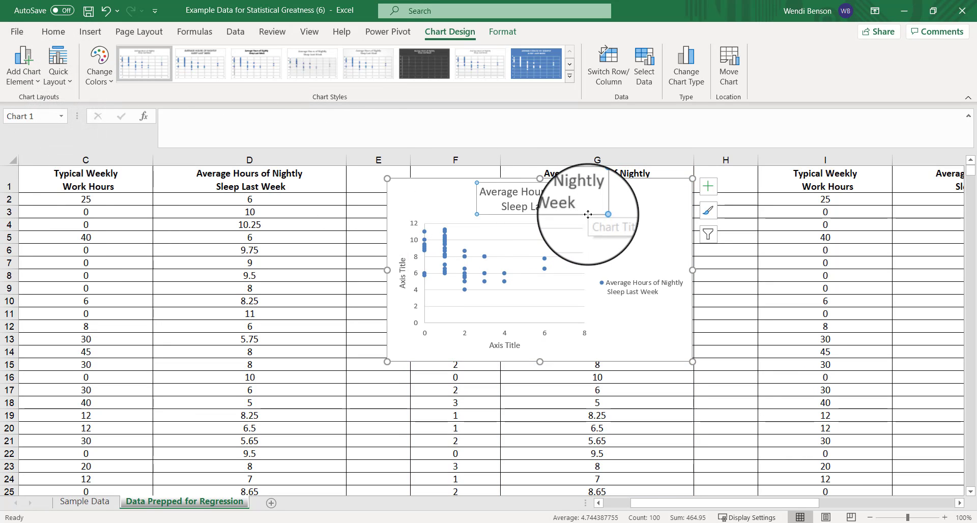
{"action": "key", "text": "Delete"}
{"action": "left_click", "coordinate": [650, 261]}
{"action": "key", "text": "Delete"}
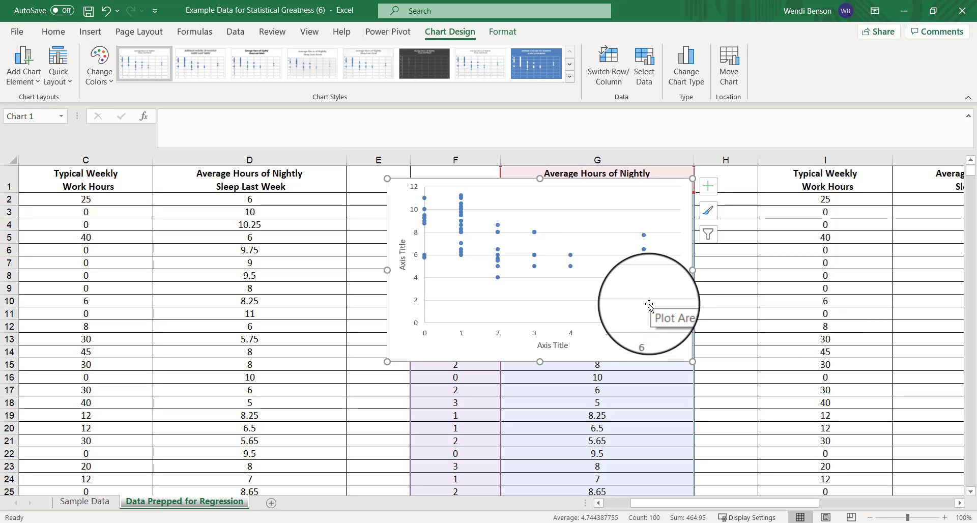
{"action": "right_click", "coordinate": [644, 334]}
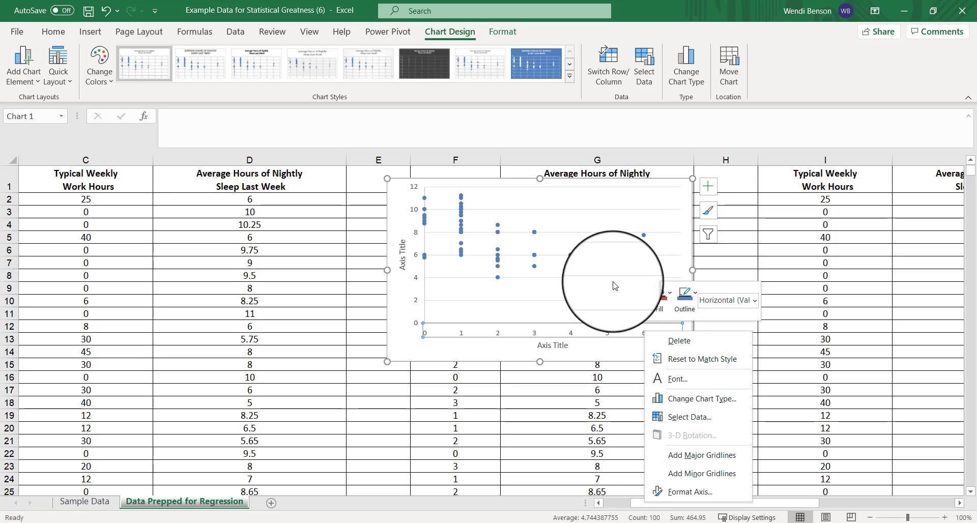
{"action": "left_click", "coordinate": [612, 333]}
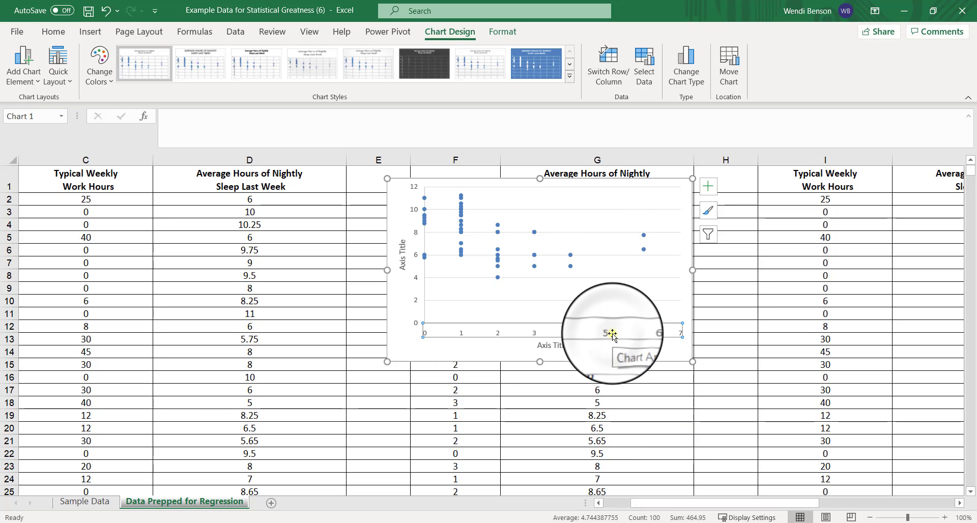
{"action": "right_click", "coordinate": [612, 334]}
{"action": "left_click", "coordinate": [572, 335]}
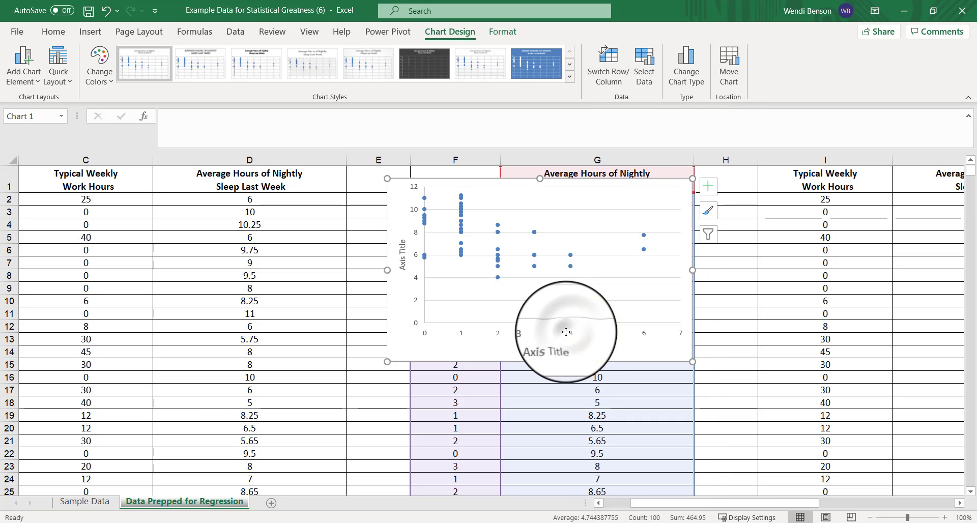
{"action": "left_click", "coordinate": [702, 339]}
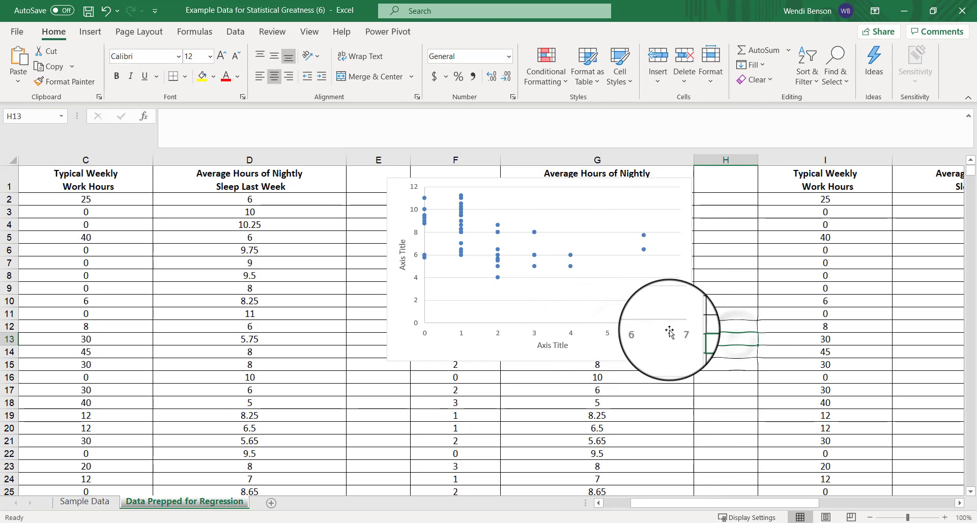
{"action": "left_click", "coordinate": [670, 332]}
{"action": "left_click", "coordinate": [574, 330]}
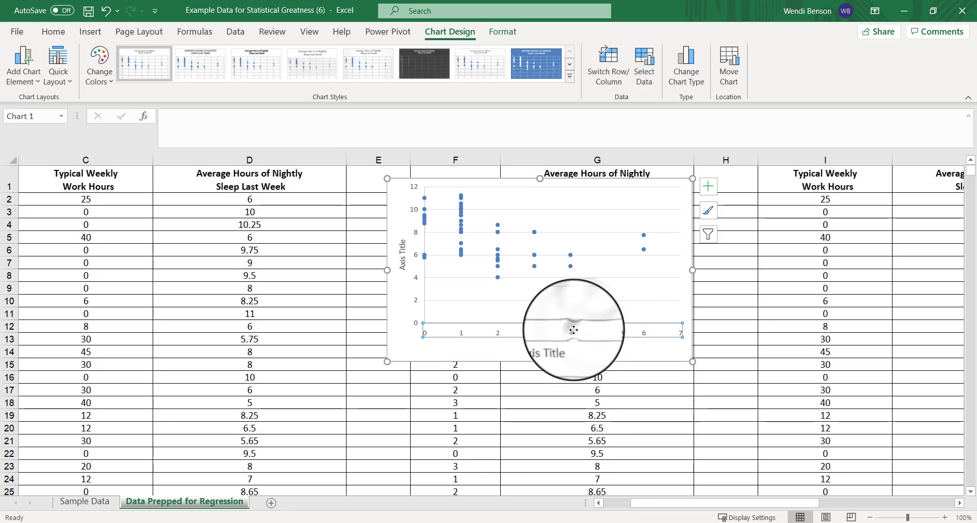
{"action": "right_click", "coordinate": [655, 332]}
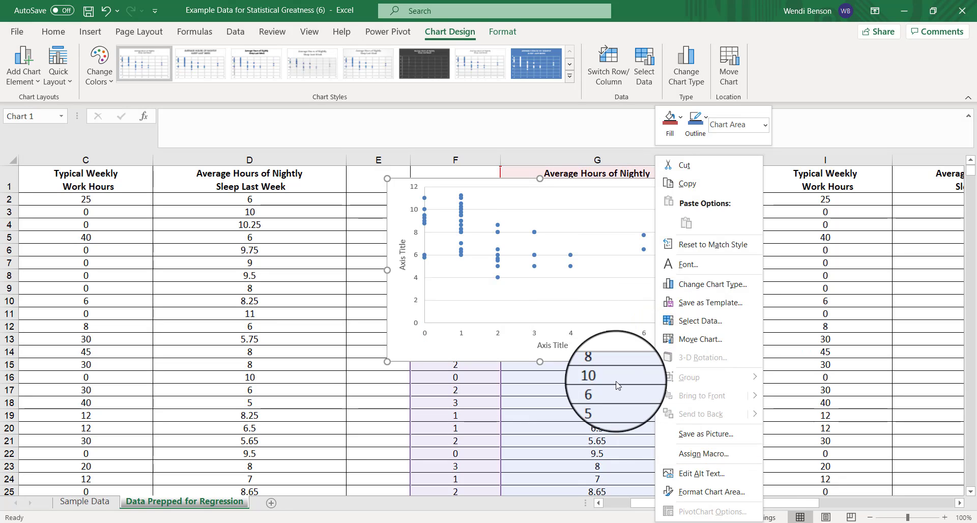
{"action": "left_click", "coordinate": [611, 334]}
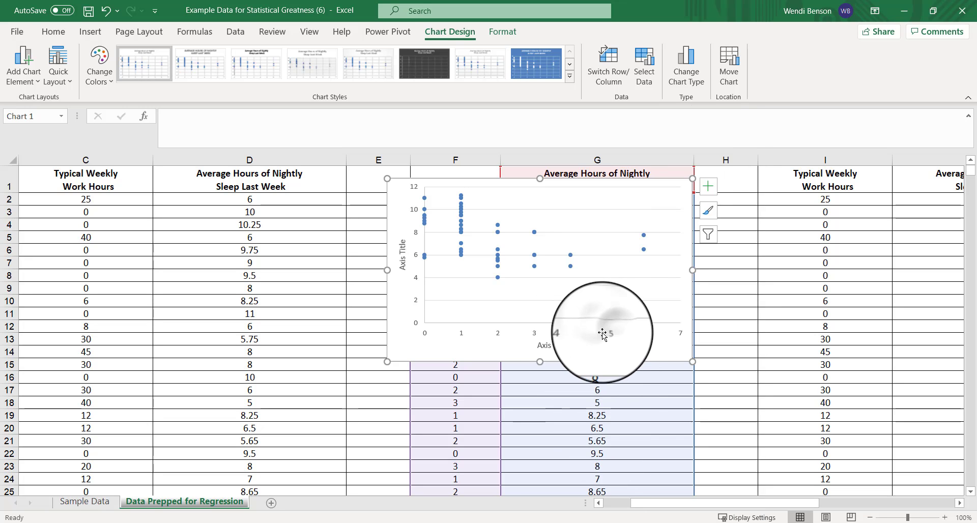
{"action": "left_click", "coordinate": [642, 392]}
{"action": "left_click", "coordinate": [649, 334]}
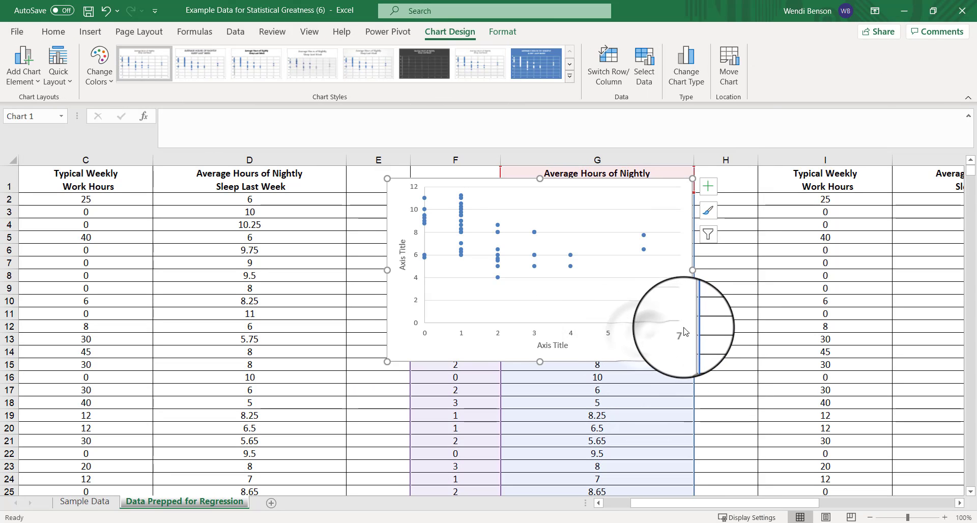
Step: Set the maximum bound of the scatter chart's horizontal axis to 6
{"action": "left_click", "coordinate": [682, 333]}
{"action": "right_click", "coordinate": [681, 334]}
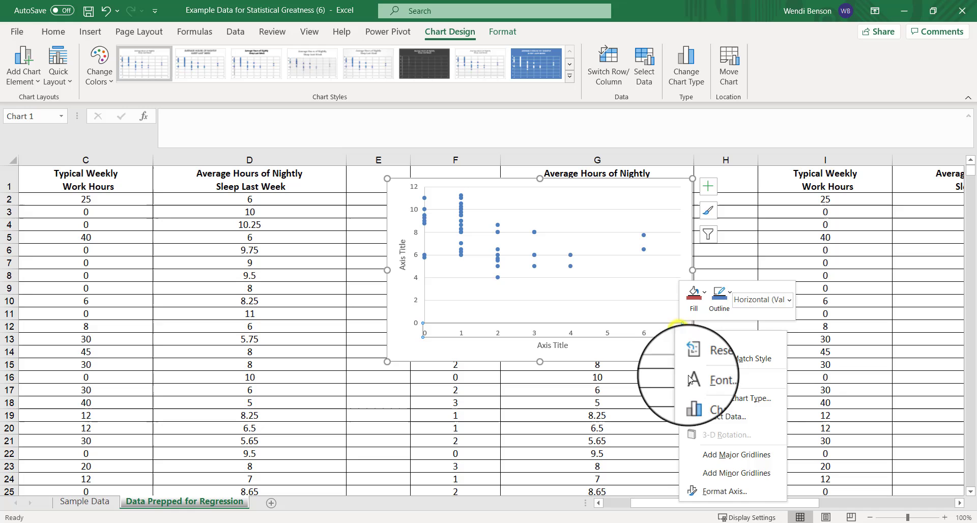
{"action": "left_click", "coordinate": [728, 493]}
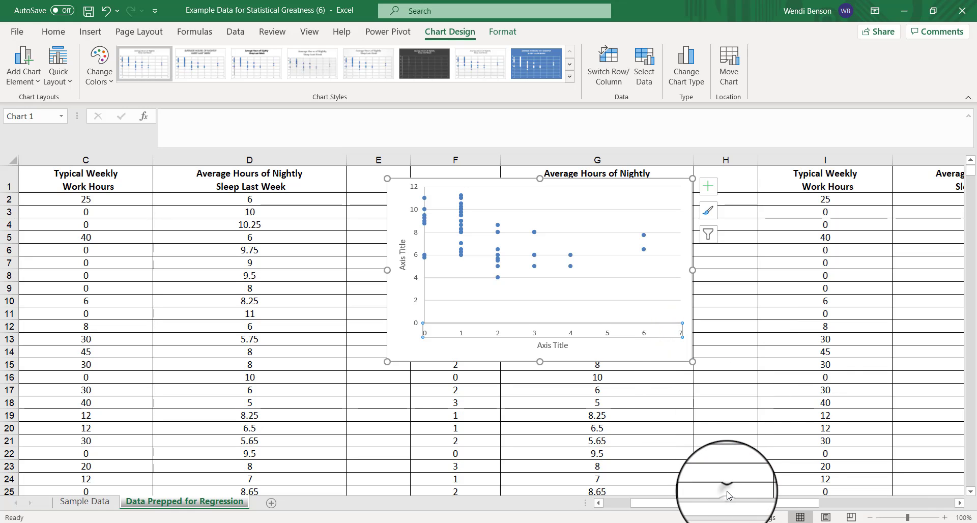
{"action": "left_click", "coordinate": [898, 286]}
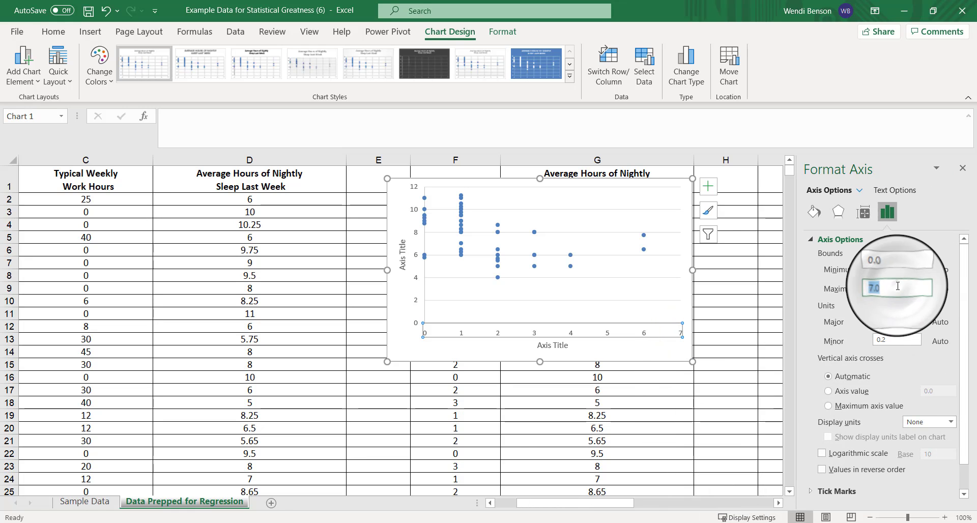
{"action": "double_click", "coordinate": [898, 287]}
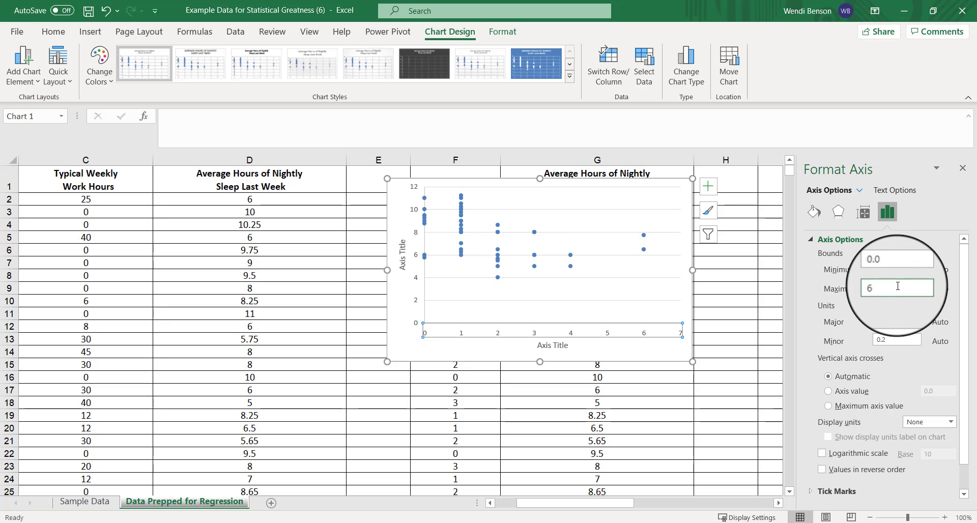
{"action": "key", "text": "Return"}
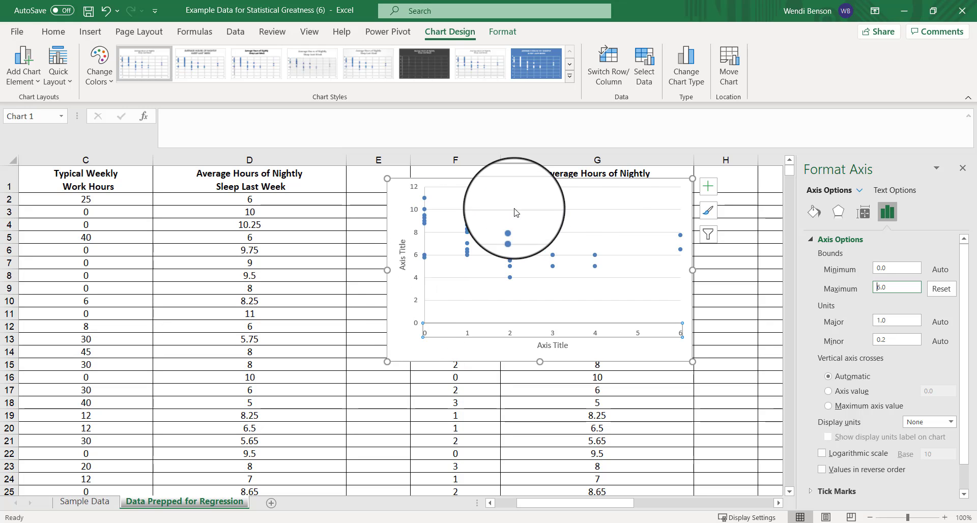
Step: Set the minimum bound of the scatter chart's vertical axis to 4
{"action": "left_click", "coordinate": [419, 282]}
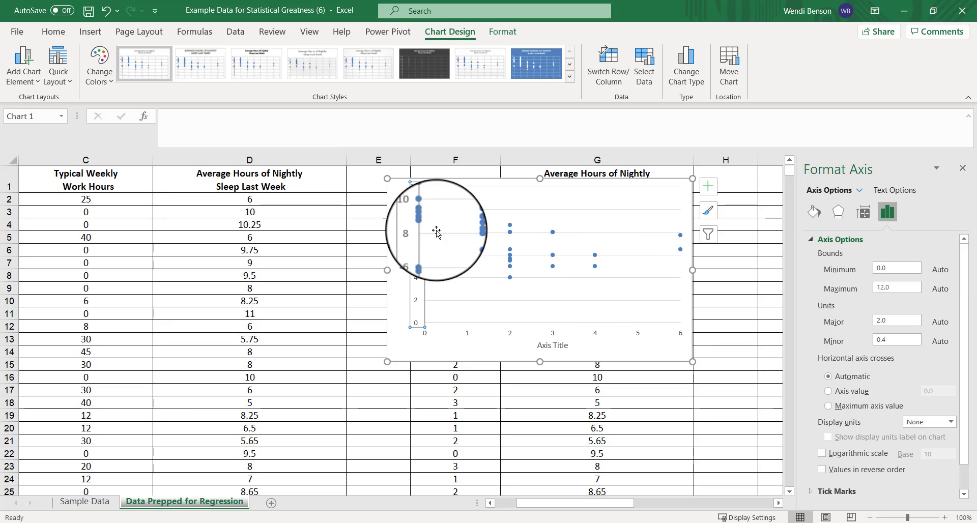
{"action": "left_click", "coordinate": [899, 288]}
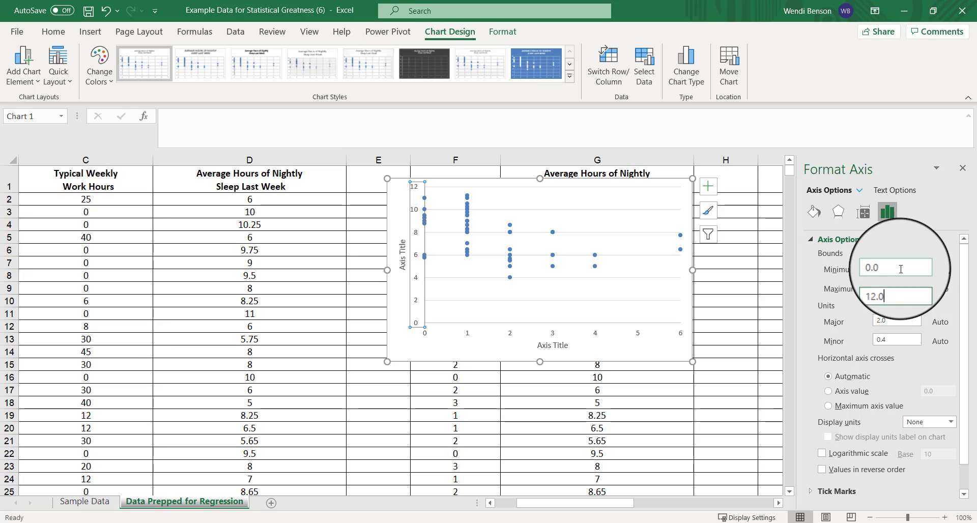
{"action": "left_click", "coordinate": [867, 265]}
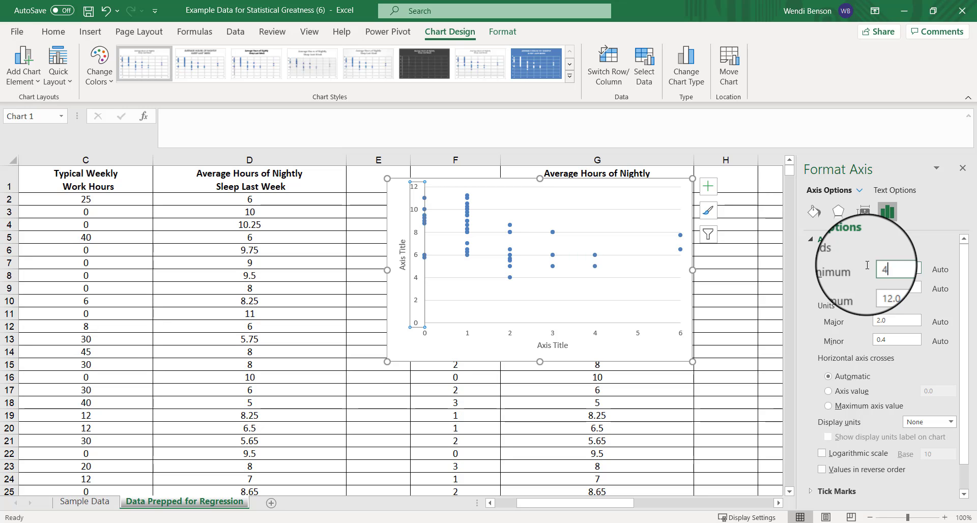
{"action": "key", "text": "Return"}
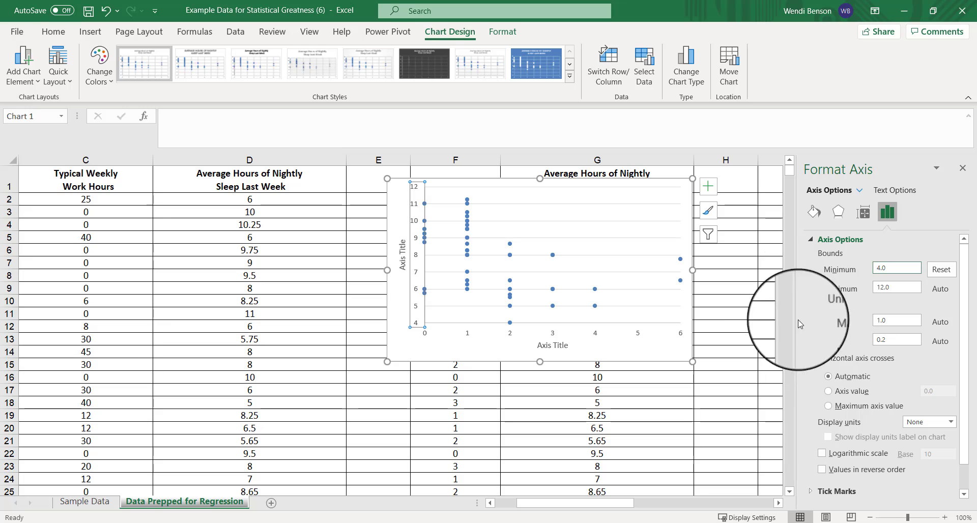
{"action": "left_click", "coordinate": [465, 222]}
{"action": "left_click", "coordinate": [466, 223]}
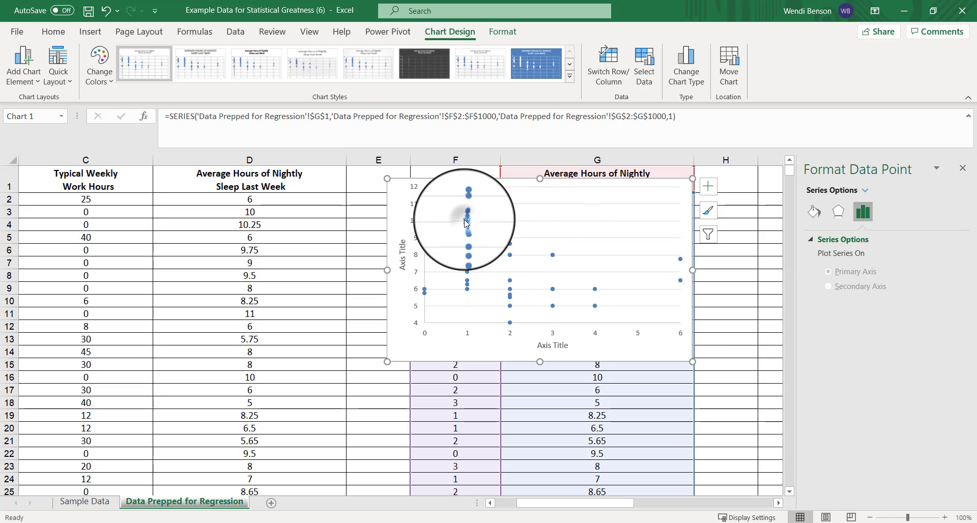
{"action": "left_click", "coordinate": [483, 251]}
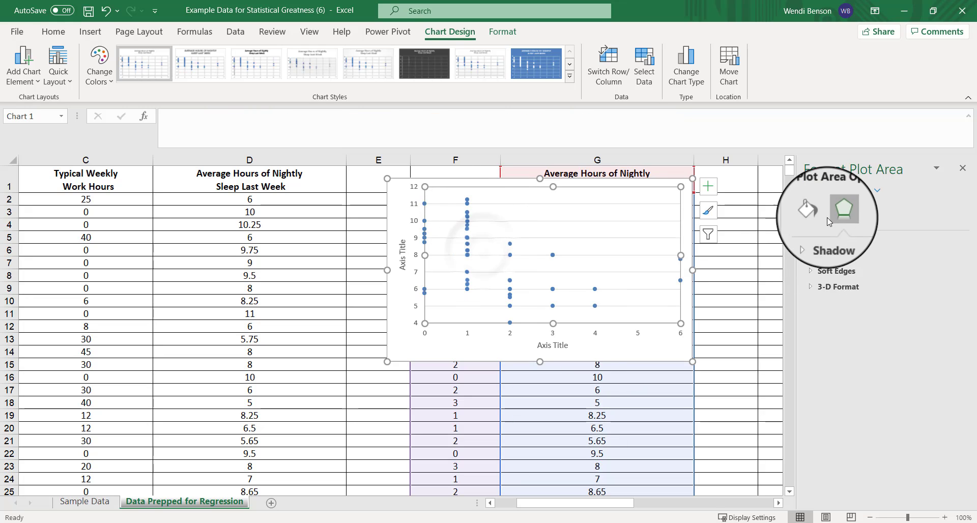
Step: Give the data series built-in round markers with size 10
{"action": "left_click", "coordinate": [813, 215]}
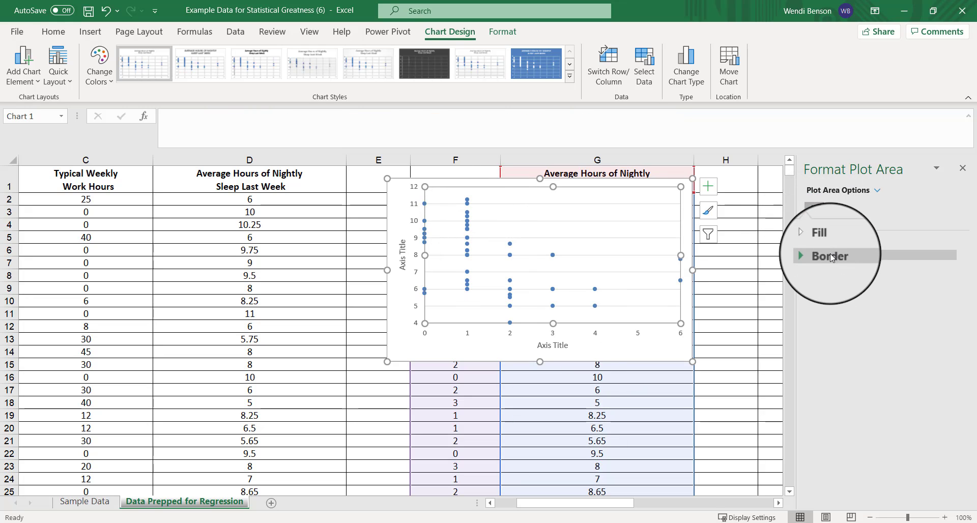
{"action": "left_click", "coordinate": [469, 226]}
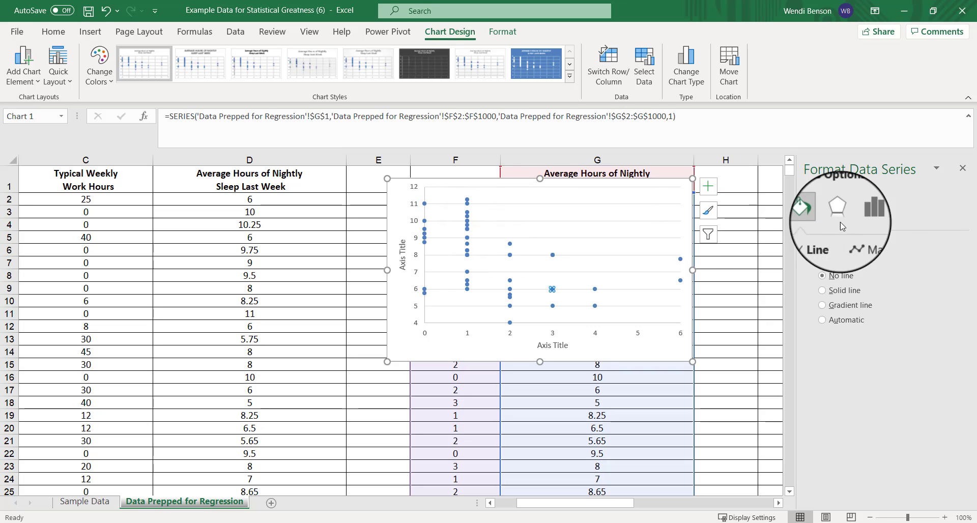
{"action": "left_click", "coordinate": [859, 241]}
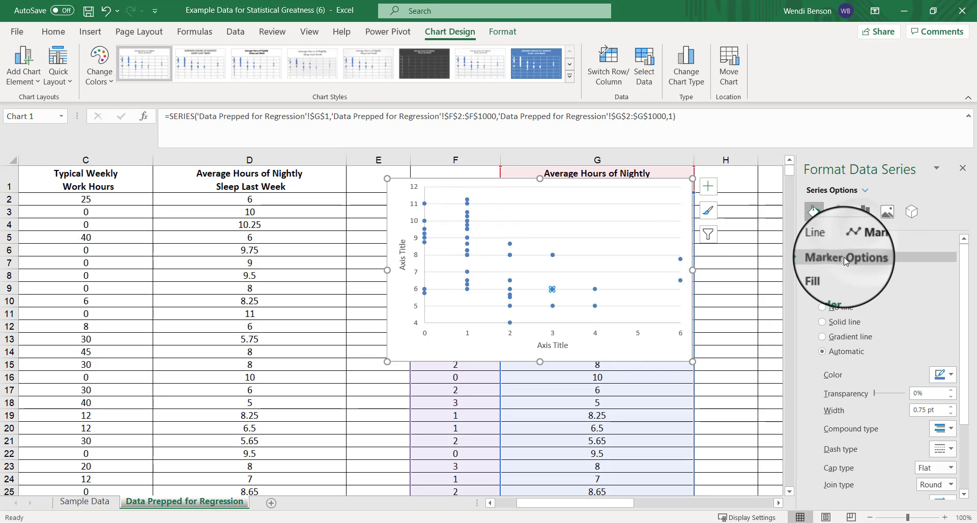
{"action": "left_click", "coordinate": [844, 258]}
{"action": "left_click", "coordinate": [825, 303]}
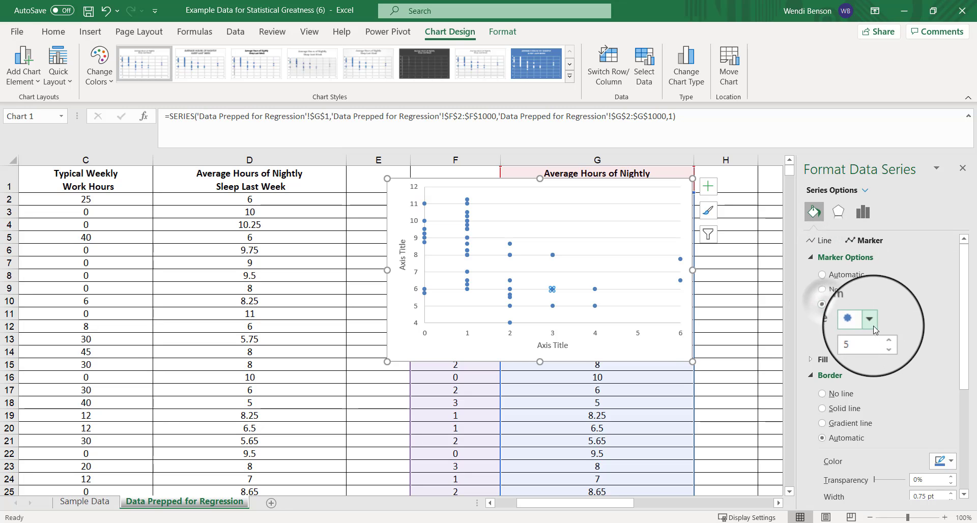
{"action": "left_click", "coordinate": [884, 337]}
{"action": "left_click", "coordinate": [884, 337]}
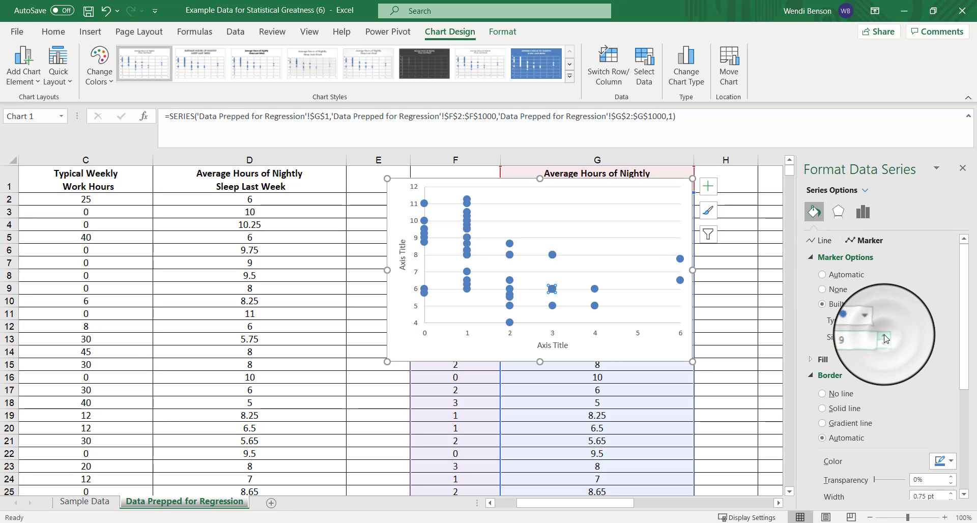
{"action": "left_click", "coordinate": [884, 337]}
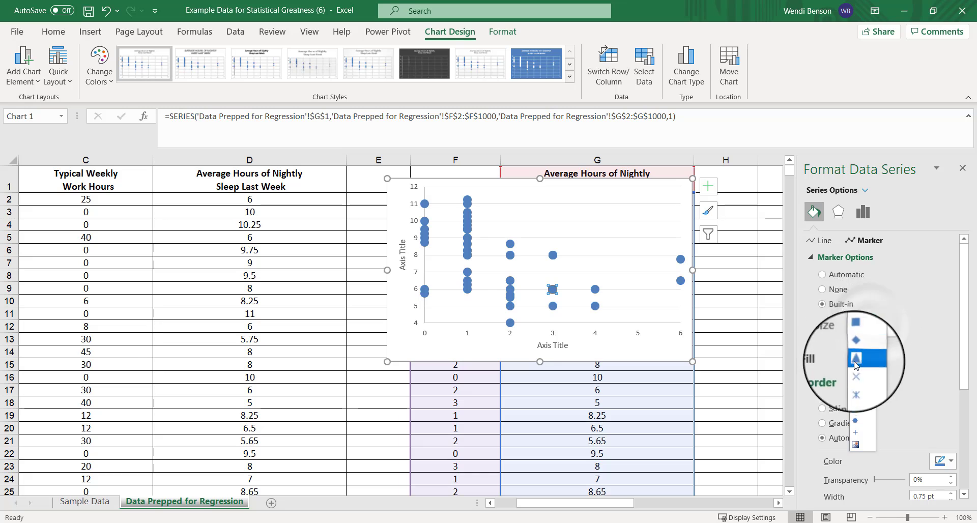
{"action": "left_click", "coordinate": [914, 308]}
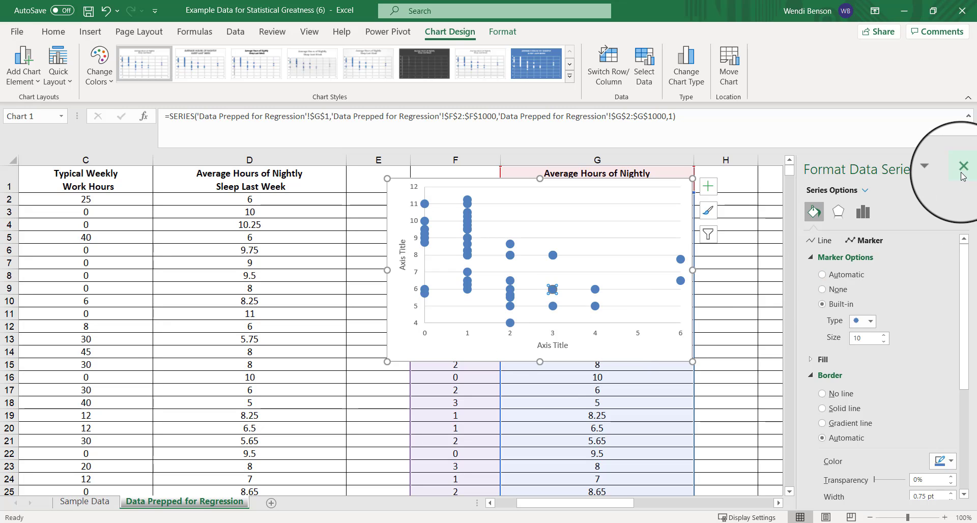
Step: Move the chart down below the header row and title its horizontal axis Number of Children
{"action": "left_click", "coordinate": [554, 345]}
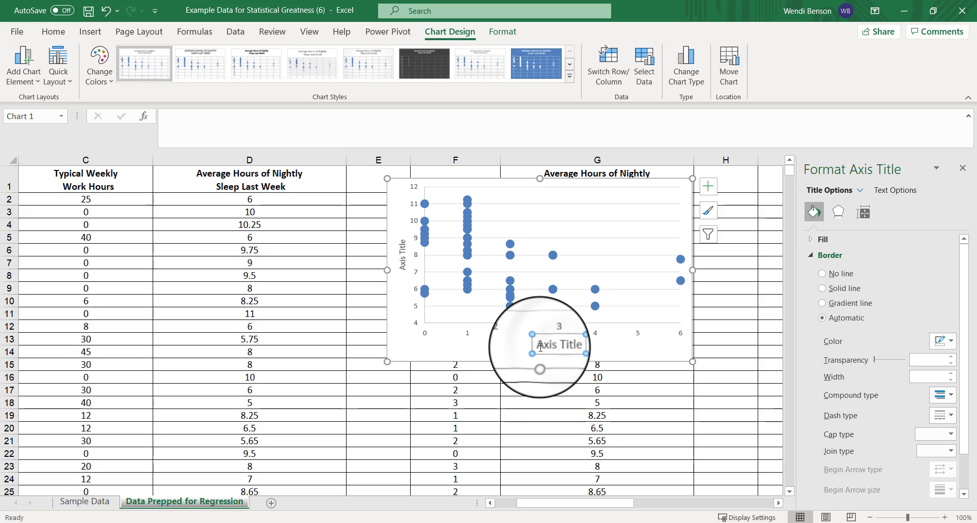
{"action": "left_click_drag", "start_coordinate": [538, 347], "coordinate": [582, 348]}
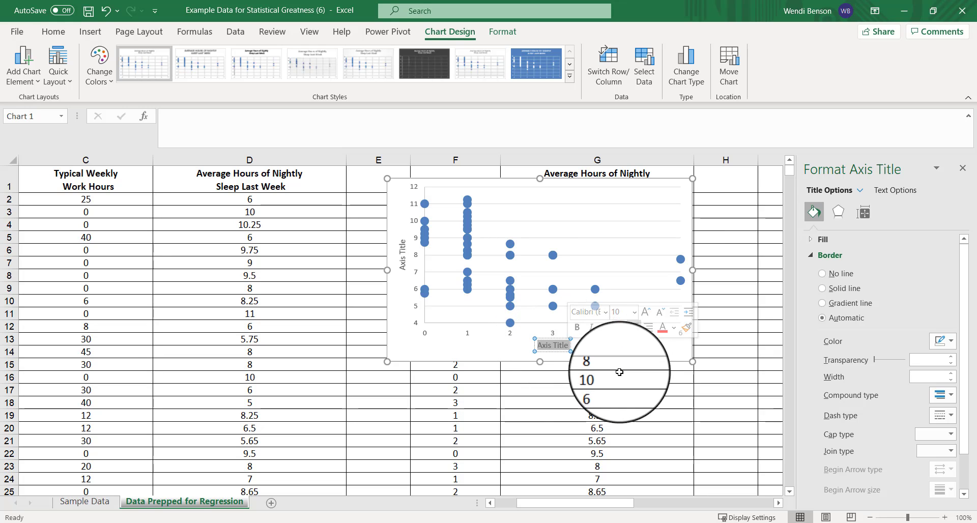
{"action": "left_click_drag", "start_coordinate": [608, 180], "coordinate": [602, 197]}
{"action": "left_click", "coordinate": [539, 364]}
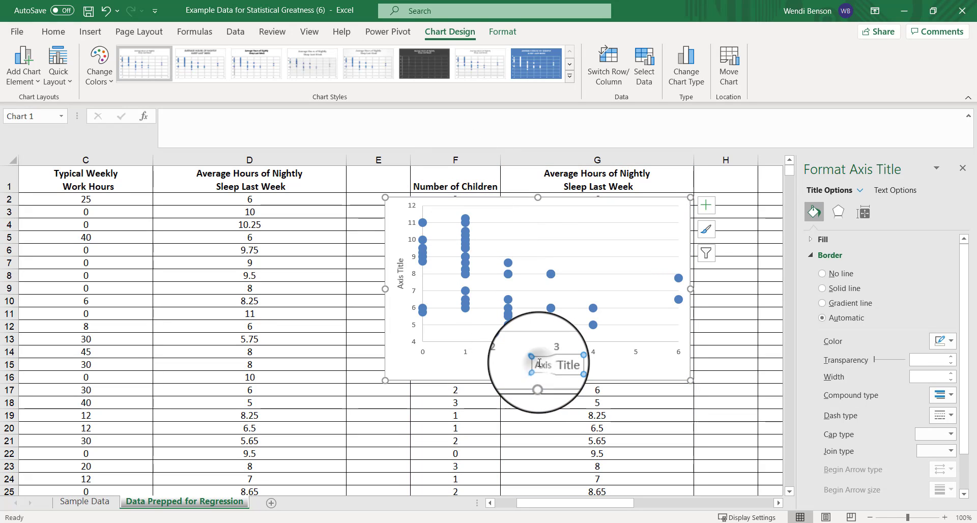
{"action": "left_click_drag", "start_coordinate": [538, 365], "coordinate": [563, 365]}
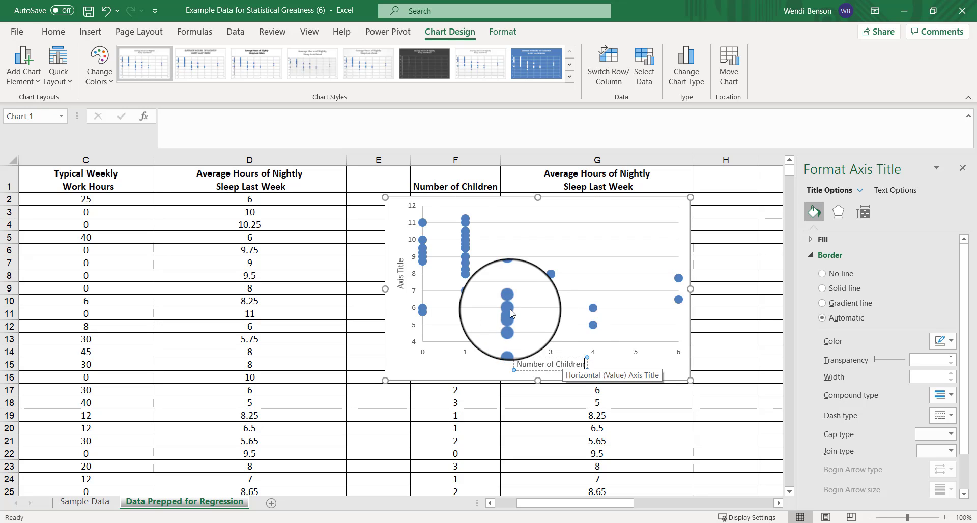
Step: Title the chart's vertical axis Sleep Hours and select the whole chart
{"action": "left_click", "coordinate": [402, 262]}
{"action": "left_click_drag", "start_coordinate": [405, 260], "coordinate": [395, 303]}
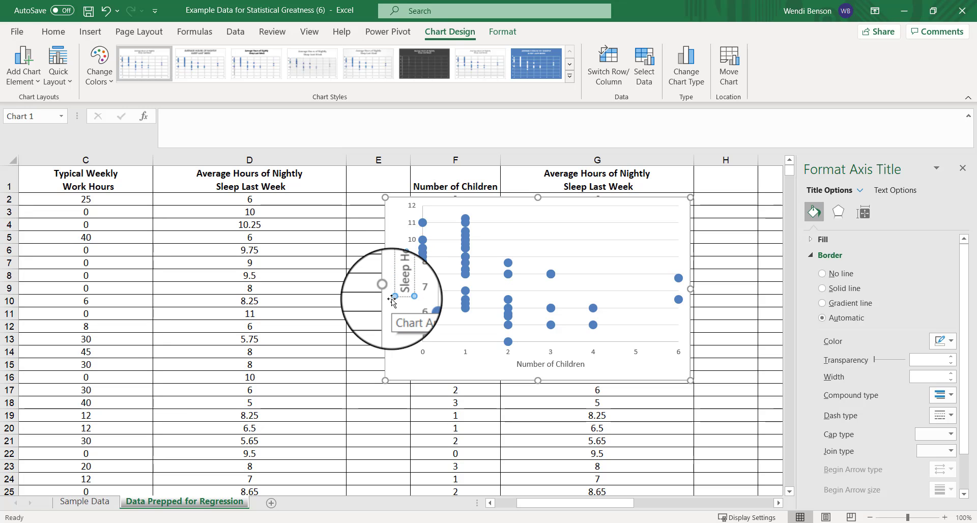
{"action": "left_click", "coordinate": [390, 206]}
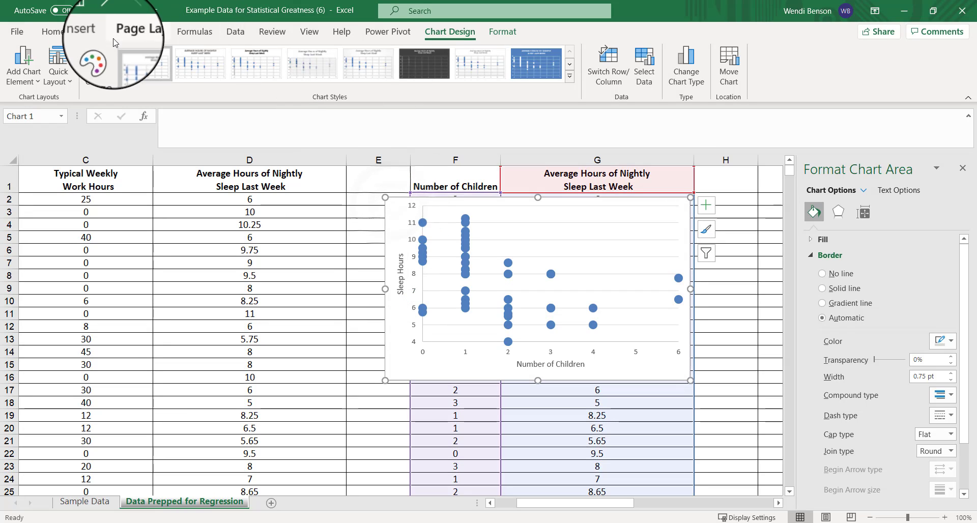
Step: Set the font size of all text in the scatter chart to 16
{"action": "left_click", "coordinate": [53, 32]}
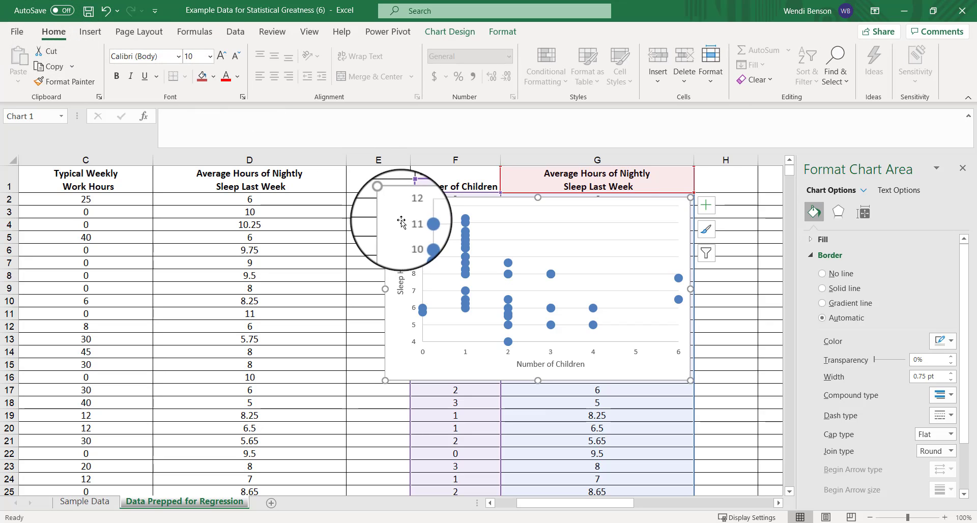
{"action": "left_click", "coordinate": [218, 55]}
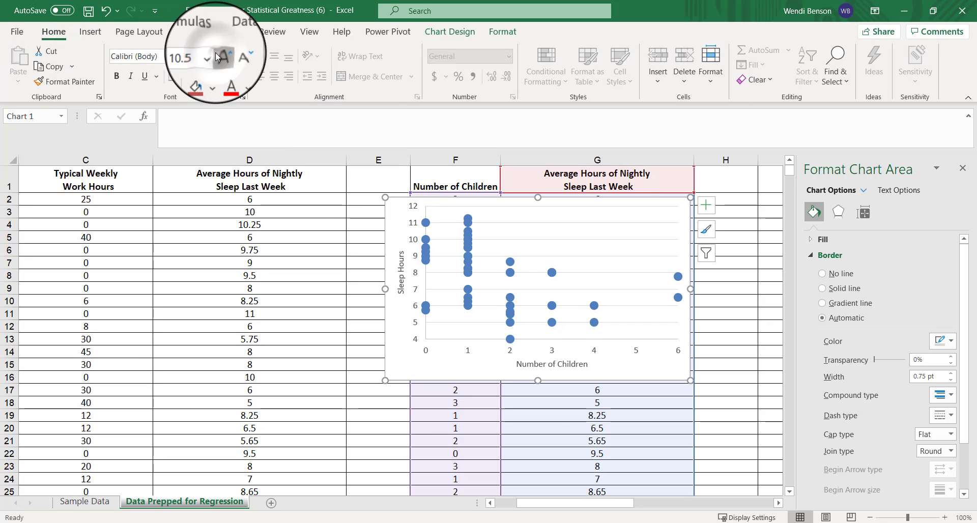
{"action": "left_click", "coordinate": [218, 55]}
{"action": "left_click", "coordinate": [218, 55]}
{"action": "left_click", "coordinate": [215, 54]}
{"action": "left_click", "coordinate": [215, 54]}
{"action": "left_click", "coordinate": [215, 54]}
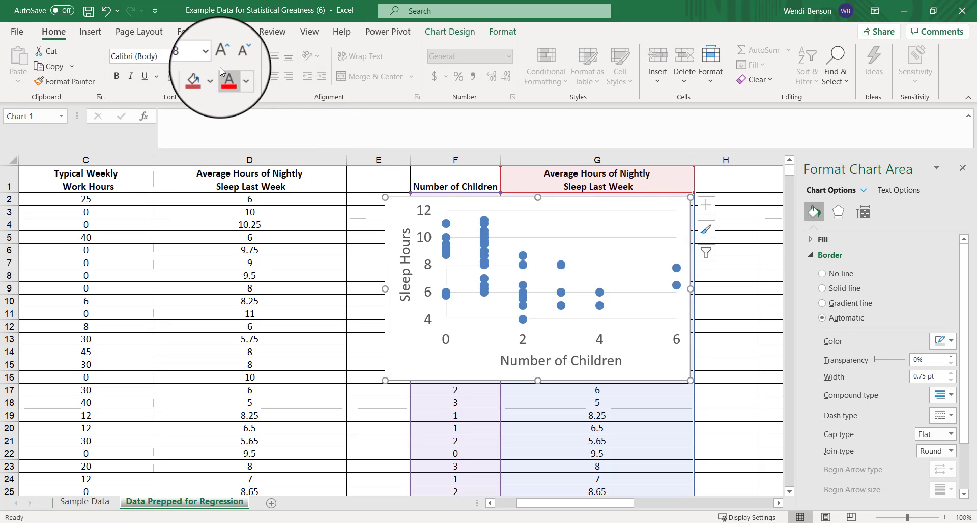
{"action": "left_click", "coordinate": [233, 61]}
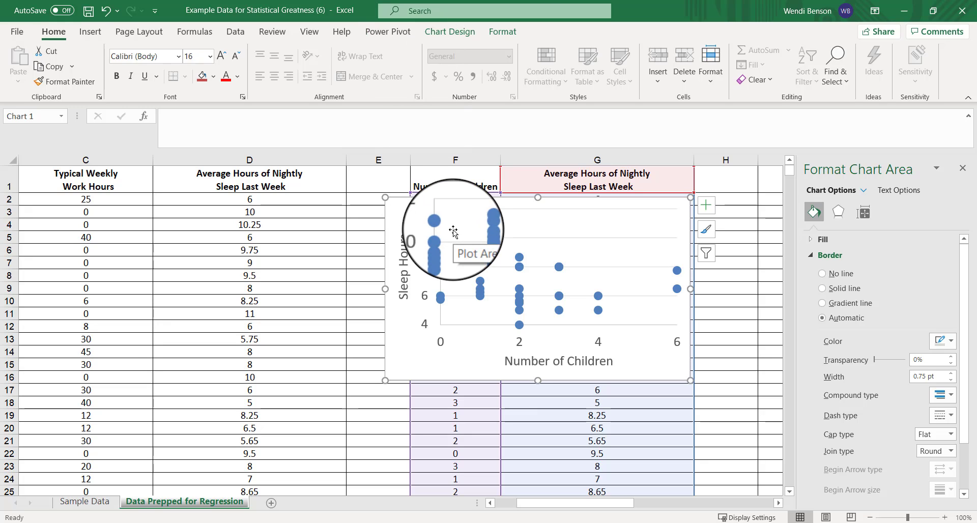
Step: Add a linear trendline to the number-of-children scatter chart
{"action": "left_click", "coordinate": [456, 41]}
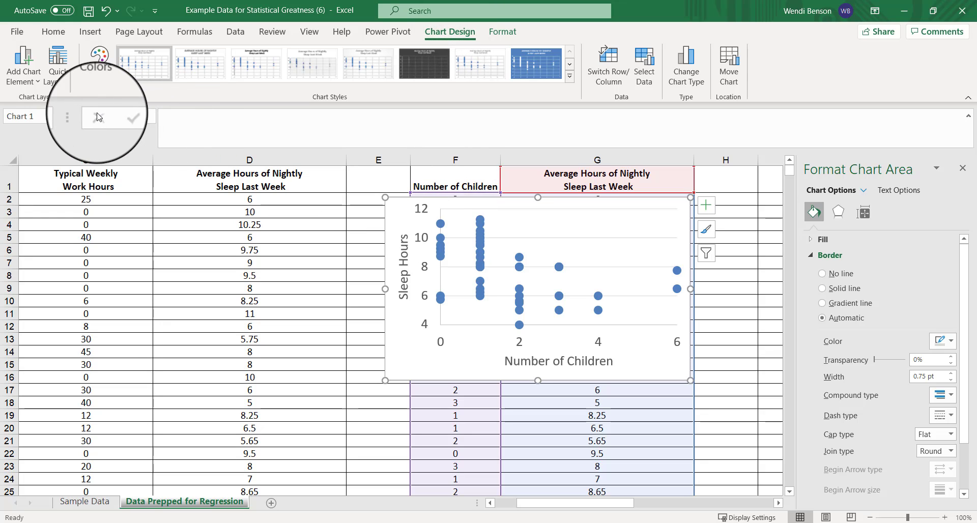
{"action": "left_click", "coordinate": [23, 80]}
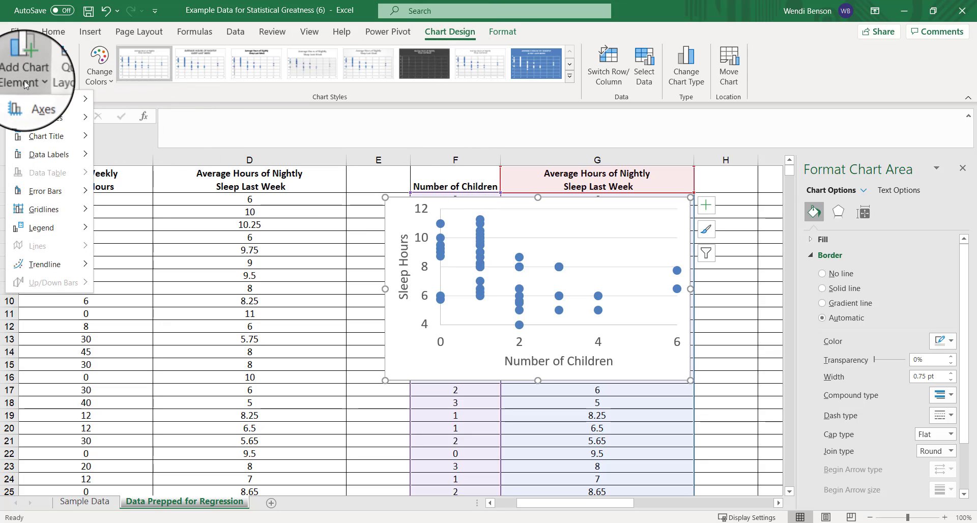
{"action": "mouse_move", "coordinate": [35, 110]}
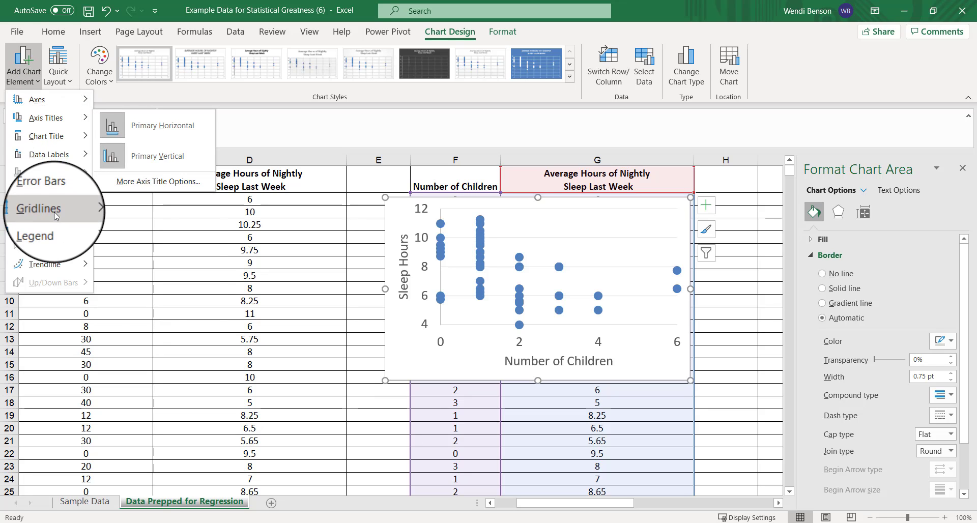
{"action": "mouse_move", "coordinate": [50, 264]}
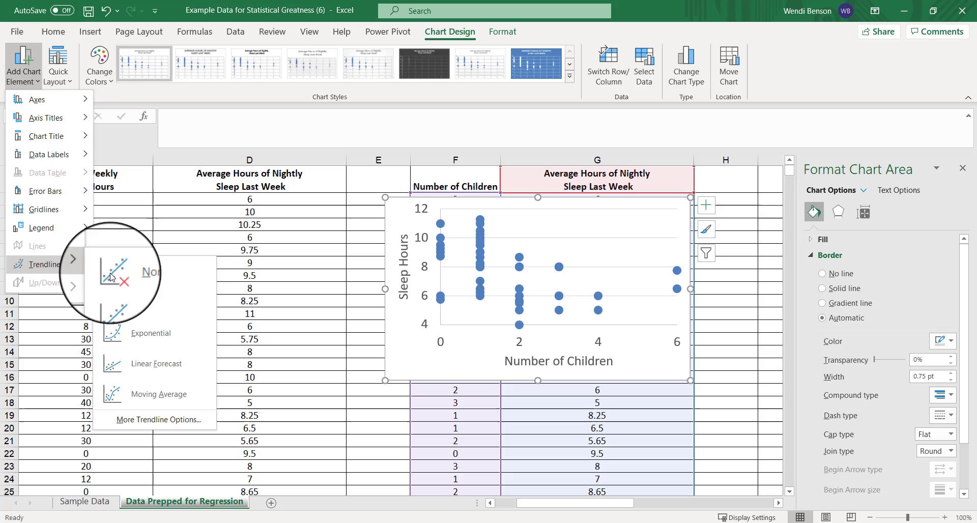
{"action": "left_click", "coordinate": [130, 300]}
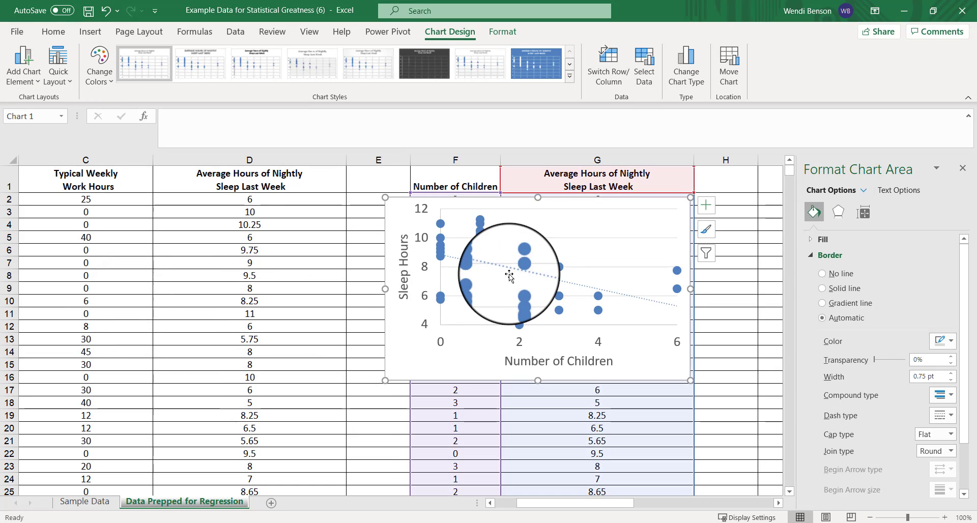
Step: Format the trendline as a solid black line 3.5 pt wide and stretch the chart's lower edge down to row 20
{"action": "left_click", "coordinate": [538, 279]}
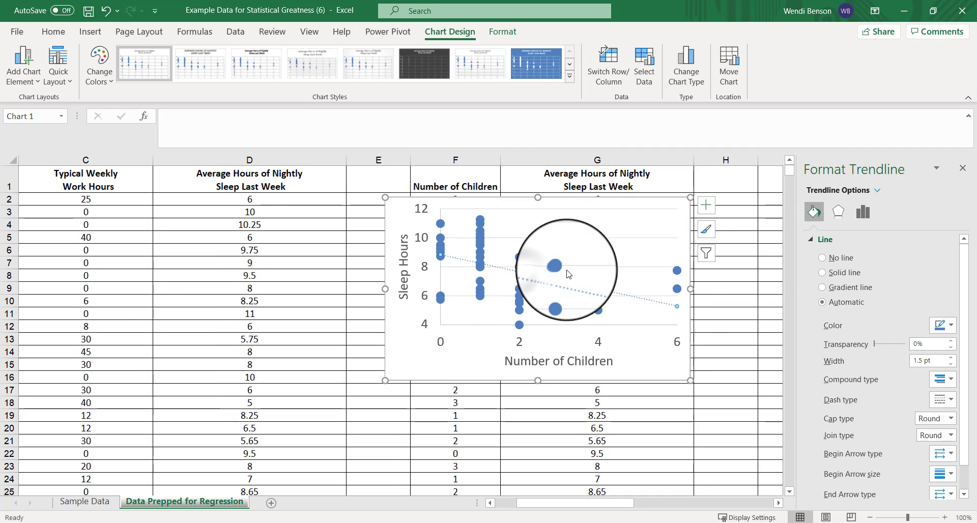
{"action": "left_click", "coordinate": [949, 325]}
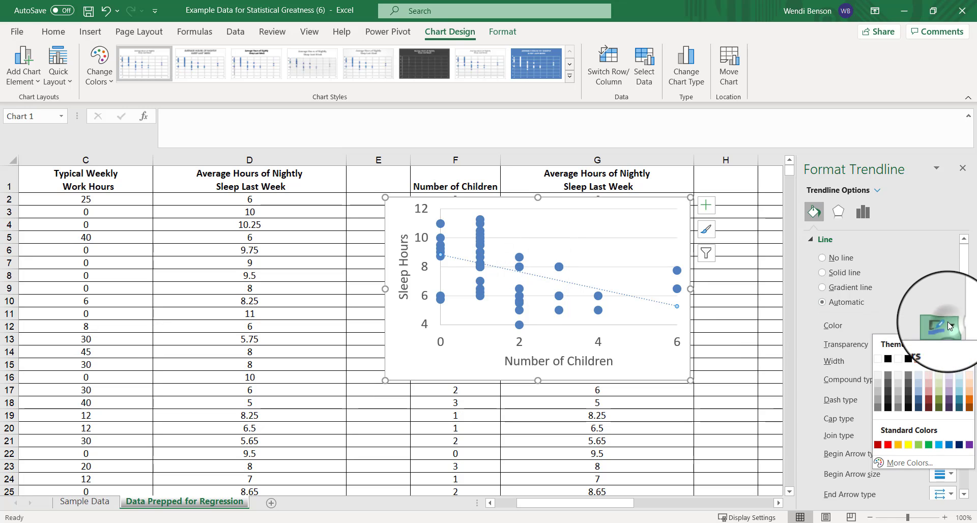
{"action": "left_click", "coordinate": [890, 362]}
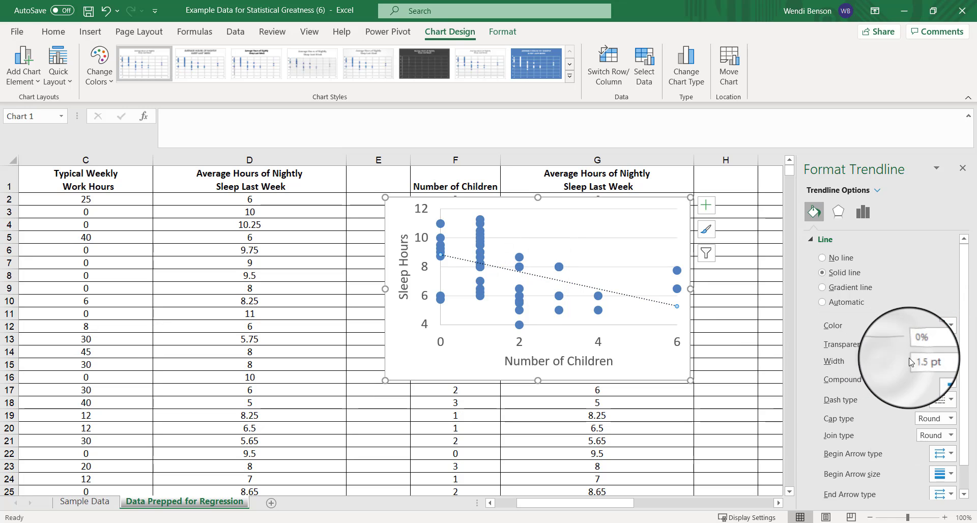
{"action": "left_click", "coordinate": [952, 380]}
{"action": "left_click", "coordinate": [953, 401]}
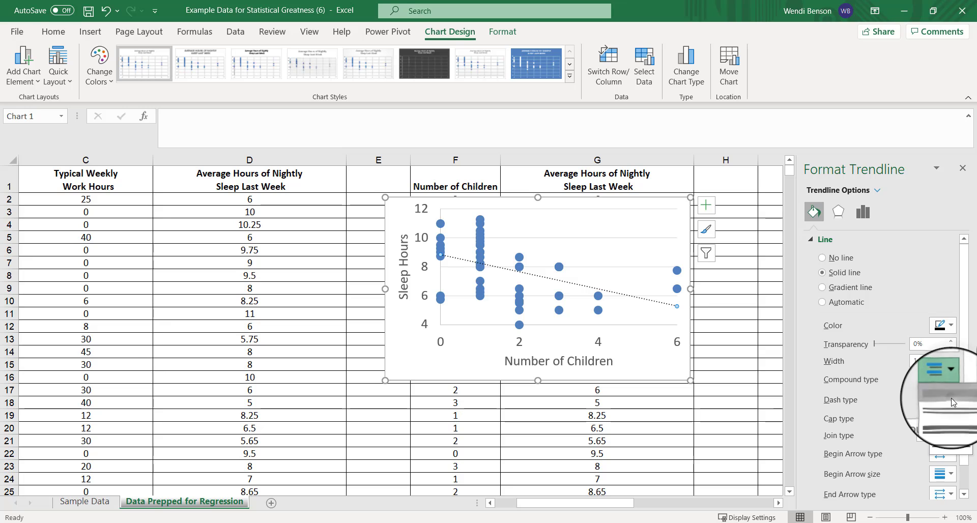
{"action": "left_click", "coordinate": [944, 415]}
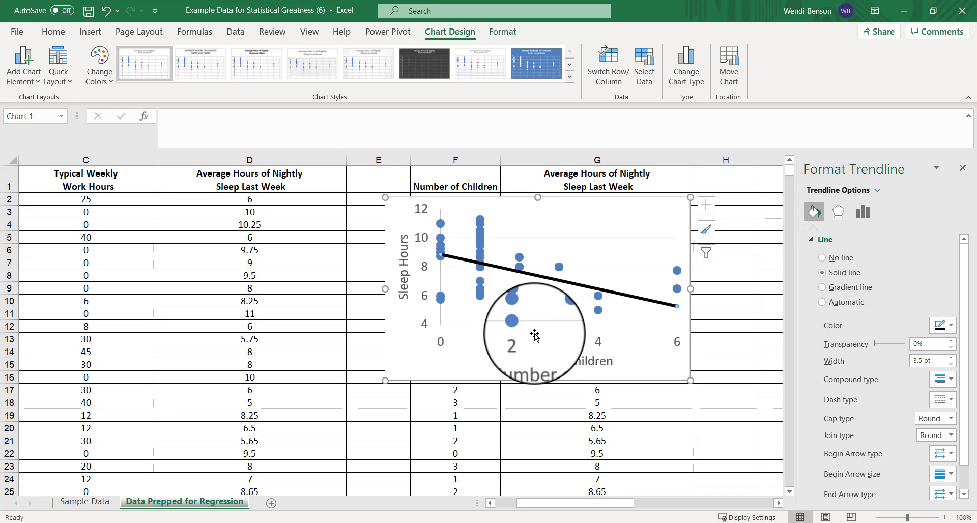
{"action": "left_click_drag", "start_coordinate": [538, 380], "coordinate": [538, 428]}
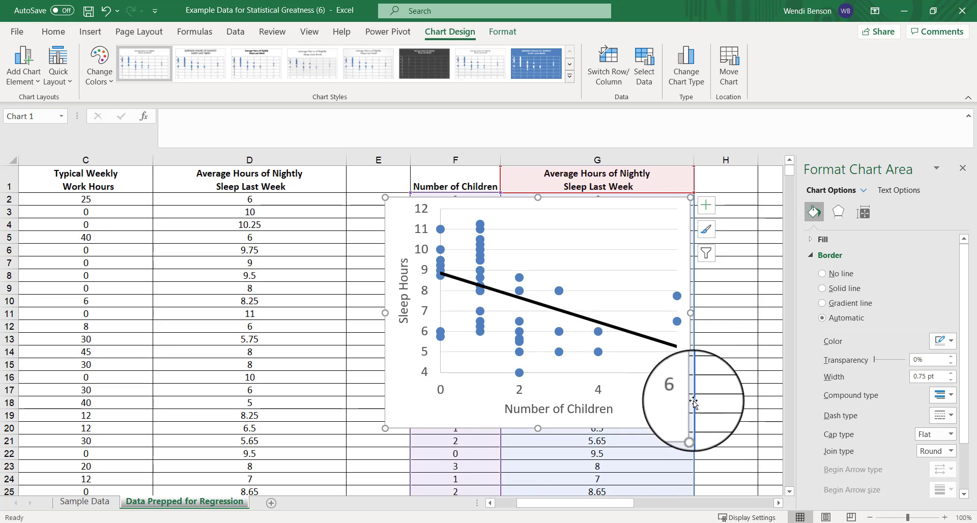
{"action": "left_click", "coordinate": [962, 166]}
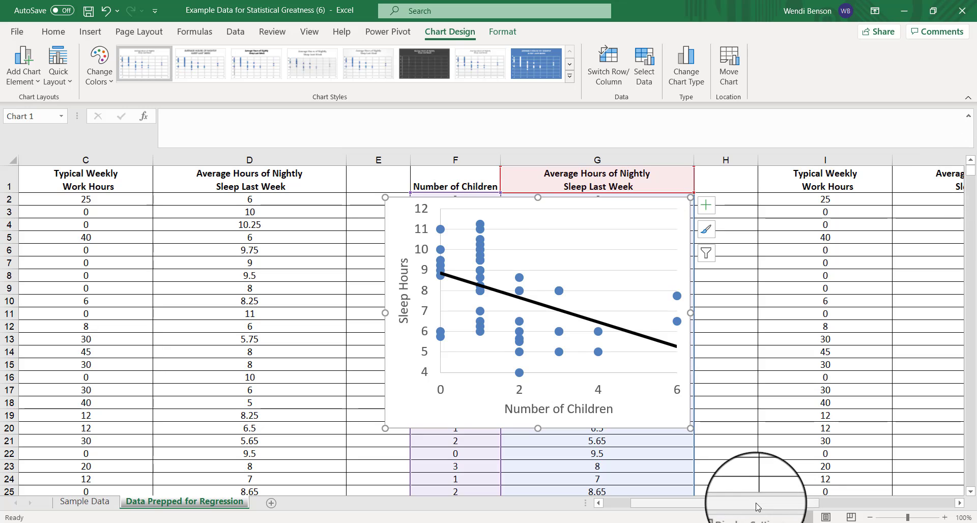
Step: Insert a markers-only scatter chart from the Typical Weekly Work Hours and Average Hours of Nightly Sleep columns, I and J
{"action": "left_click_drag", "start_coordinate": [758, 506], "coordinate": [774, 482]}
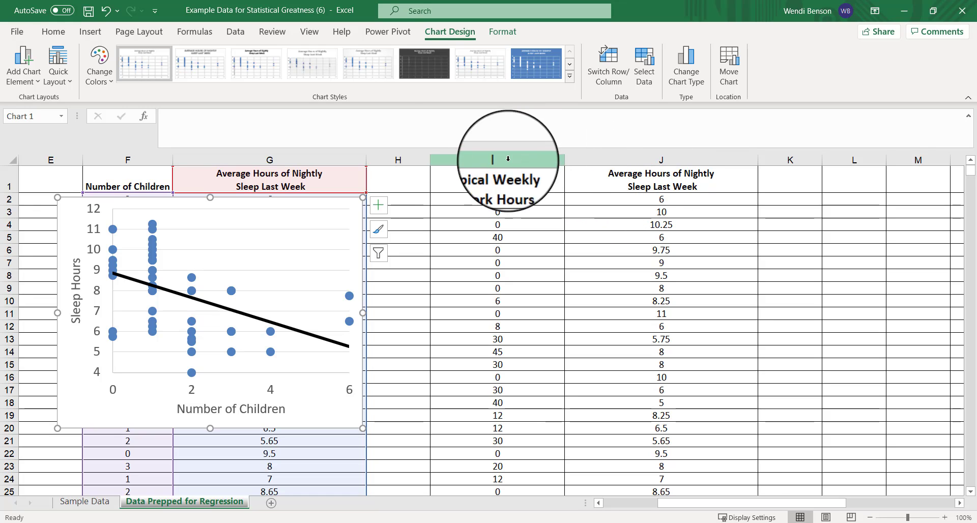
{"action": "left_click_drag", "start_coordinate": [519, 160], "coordinate": [616, 165]}
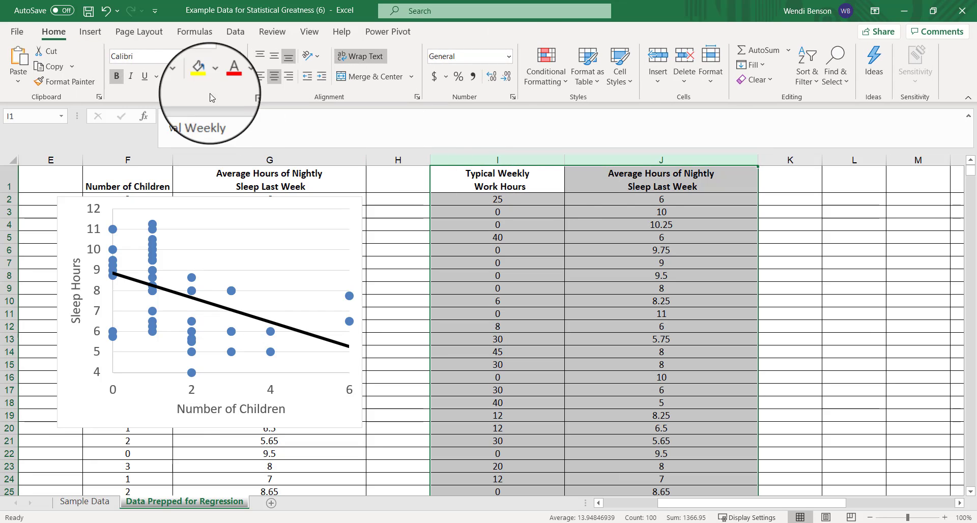
{"action": "left_click_drag", "start_coordinate": [514, 161], "coordinate": [580, 163]}
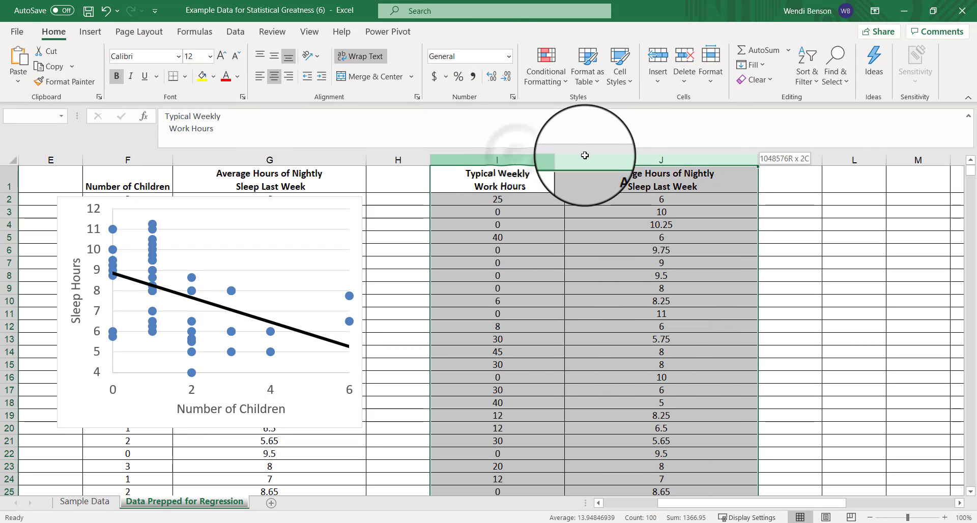
{"action": "left_click", "coordinate": [83, 33]}
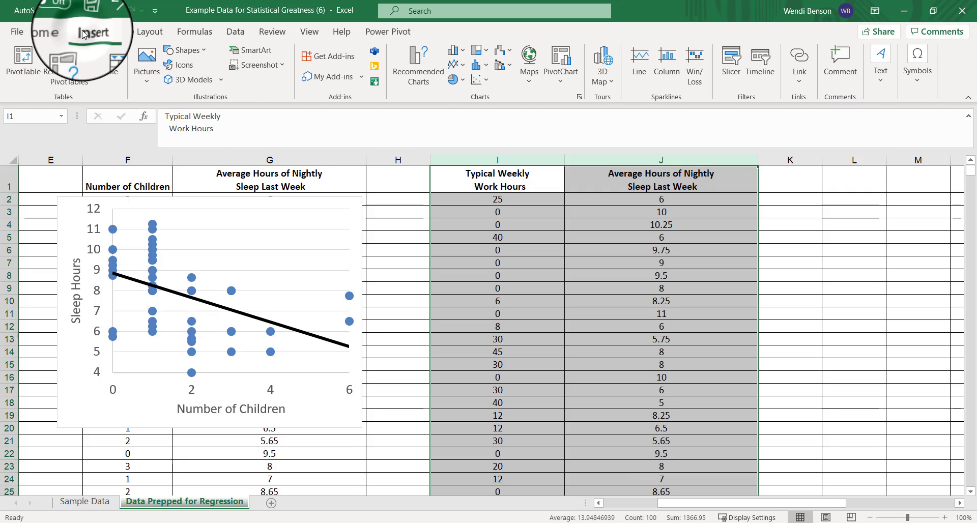
{"action": "left_click", "coordinate": [481, 87]}
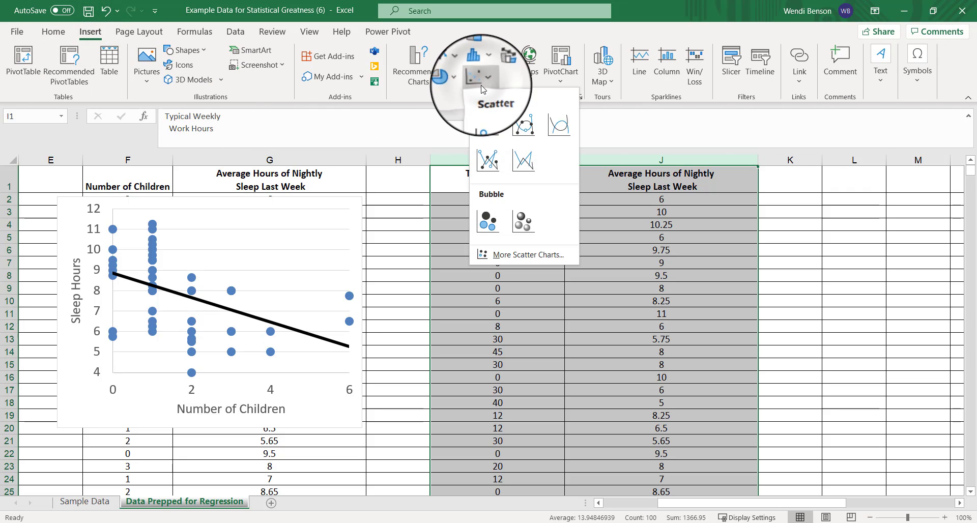
{"action": "left_click", "coordinate": [483, 123]}
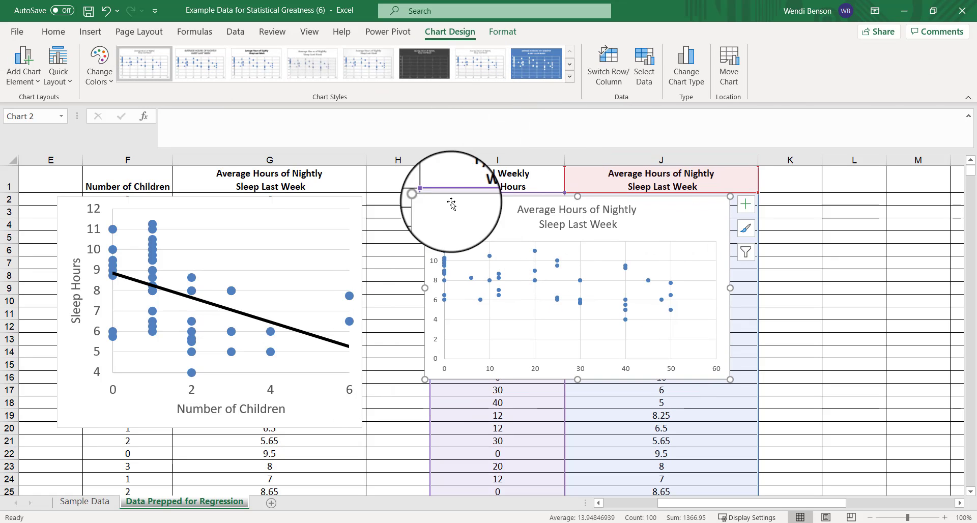
Step: Apply the first quick layout with axis titles to the work hours chart and remove its chart title and legend
{"action": "left_click", "coordinate": [60, 84]}
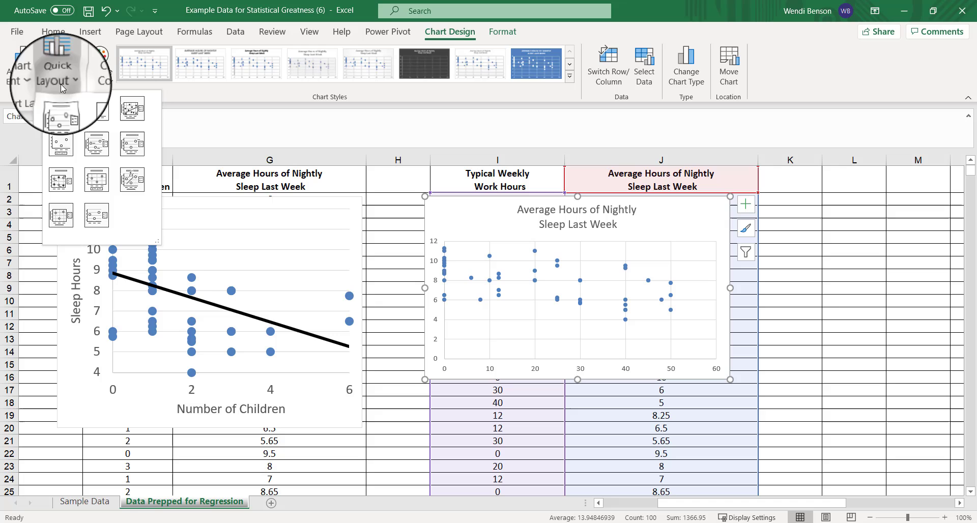
{"action": "left_click", "coordinate": [60, 115]}
{"action": "left_click", "coordinate": [553, 216]}
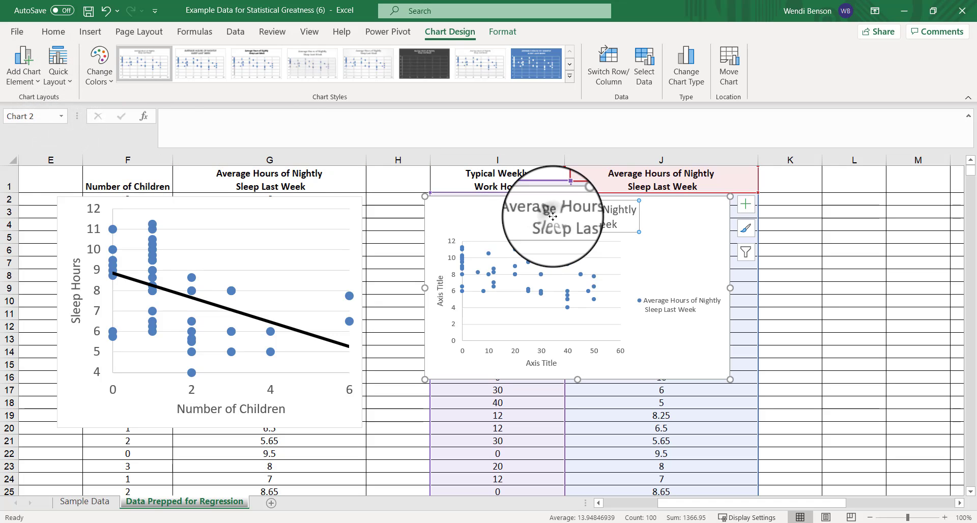
{"action": "left_click_drag", "start_coordinate": [553, 217], "coordinate": [674, 285]}
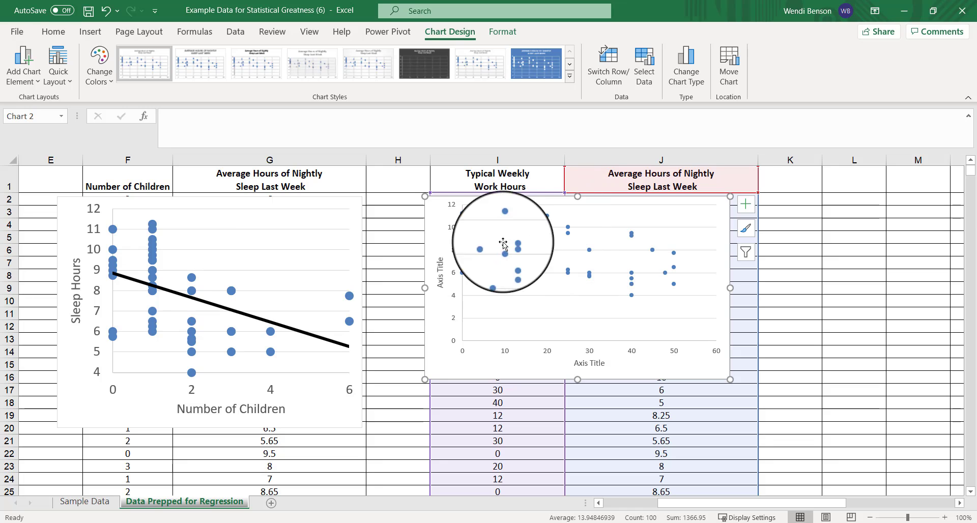
Step: Give the work hours chart's data series built-in round markers with size 10
{"action": "left_click", "coordinate": [506, 225]}
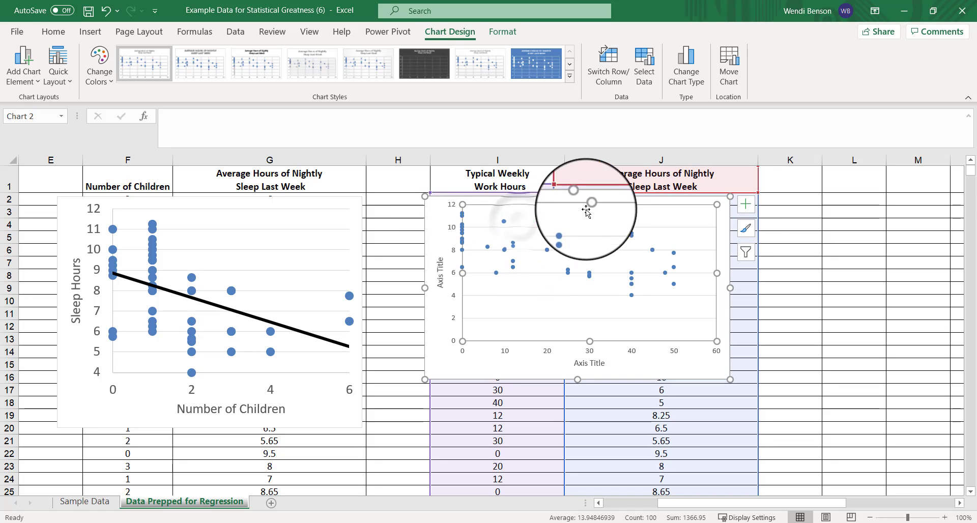
{"action": "left_click", "coordinate": [667, 224]}
{"action": "right_click", "coordinate": [667, 225]}
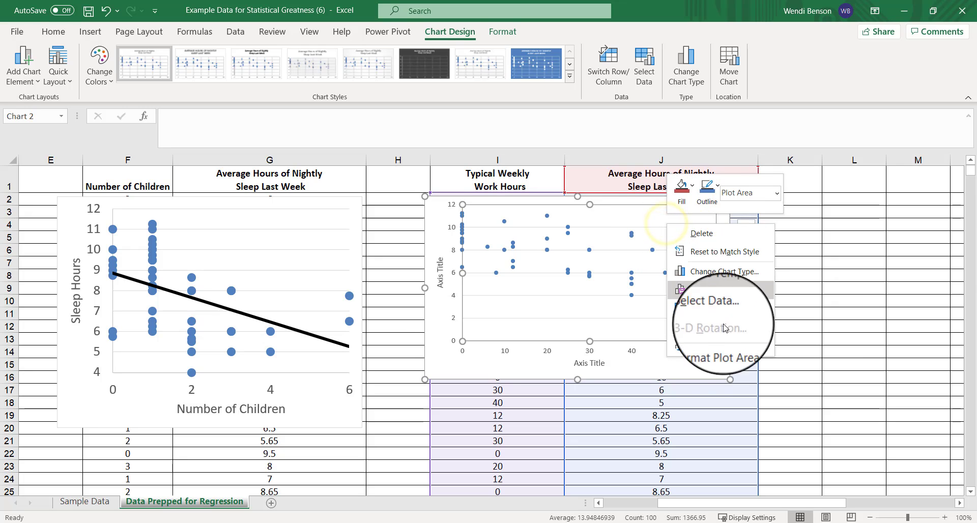
{"action": "left_click", "coordinate": [684, 345]}
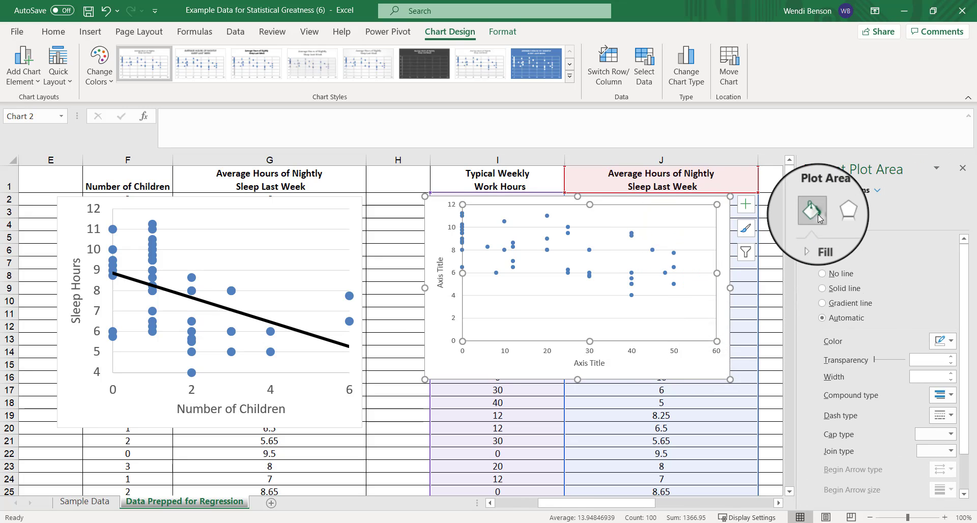
{"action": "left_click", "coordinate": [673, 254]}
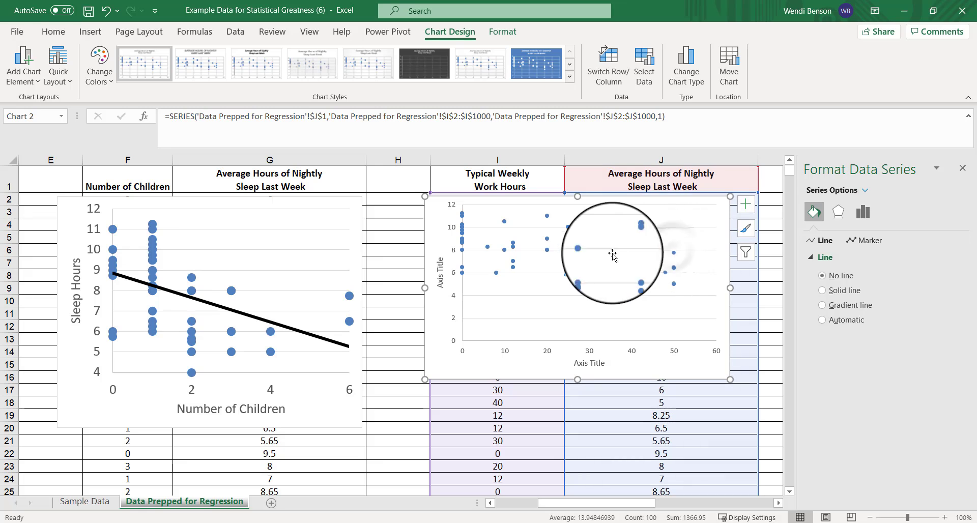
{"action": "left_click", "coordinate": [859, 244]}
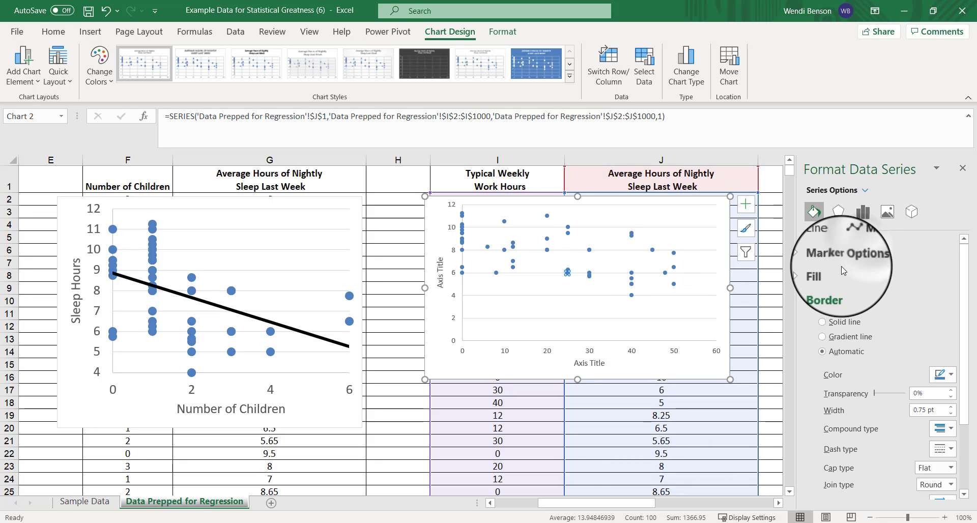
{"action": "left_click", "coordinate": [841, 259]}
{"action": "left_click", "coordinate": [823, 304]}
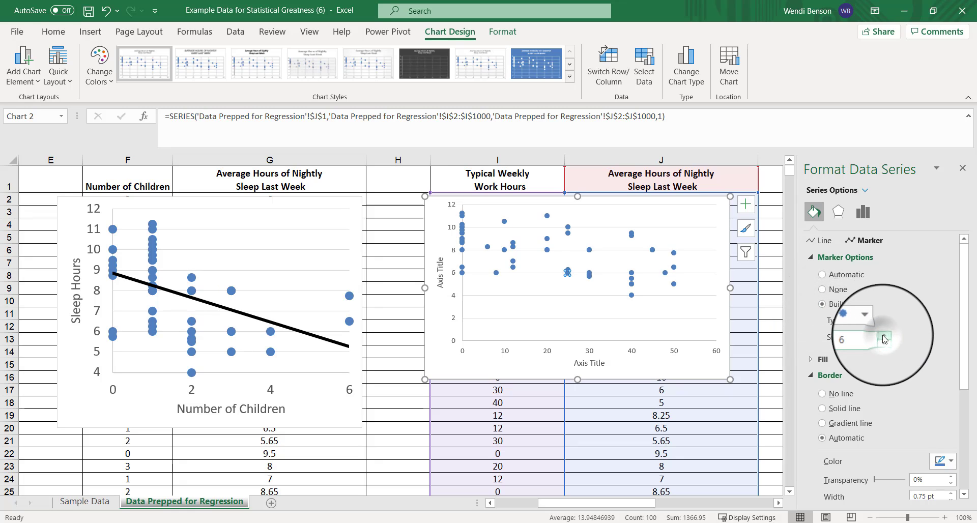
{"action": "left_click", "coordinate": [884, 336]}
{"action": "left_click", "coordinate": [883, 335]}
{"action": "left_click", "coordinate": [883, 336]}
{"action": "left_click", "coordinate": [884, 336]}
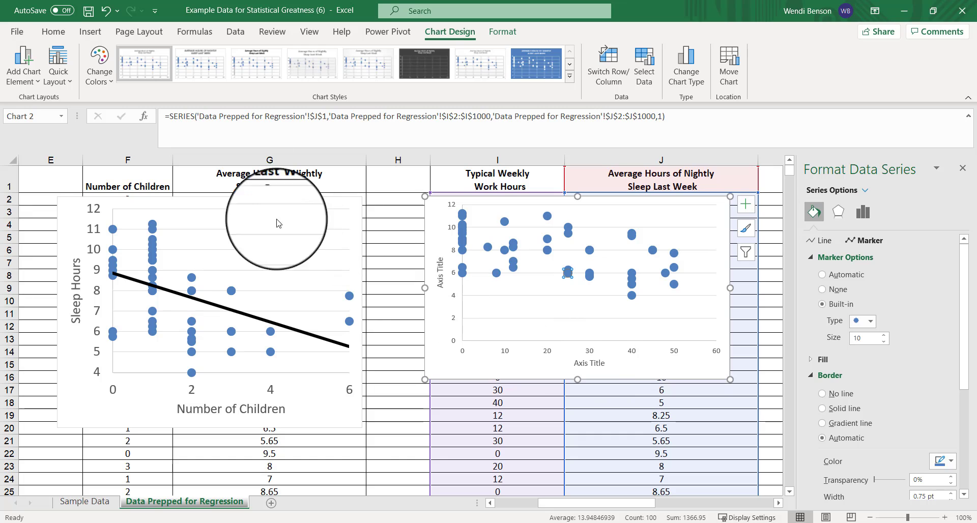
Step: Recolor the number-of-children chart with a monochromatic gray palette
{"action": "left_click", "coordinate": [247, 206]}
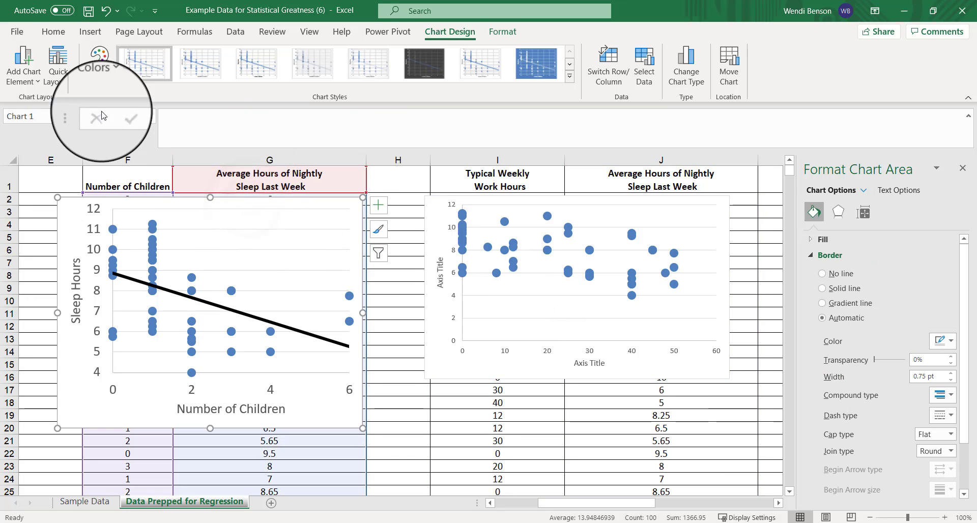
{"action": "left_click", "coordinate": [99, 76]}
{"action": "scroll", "coordinate": [136, 241], "scroll_direction": "down", "scroll_amount": 3}
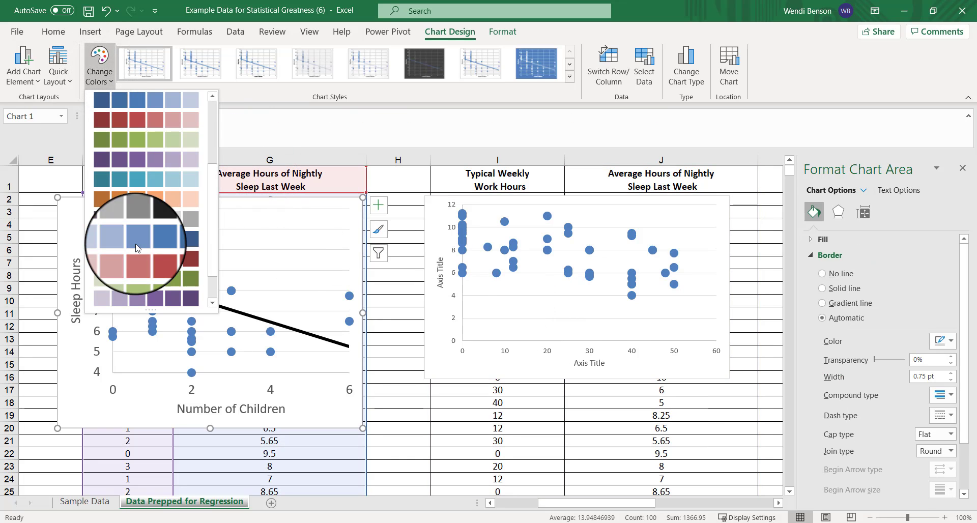
{"action": "left_click", "coordinate": [135, 221]}
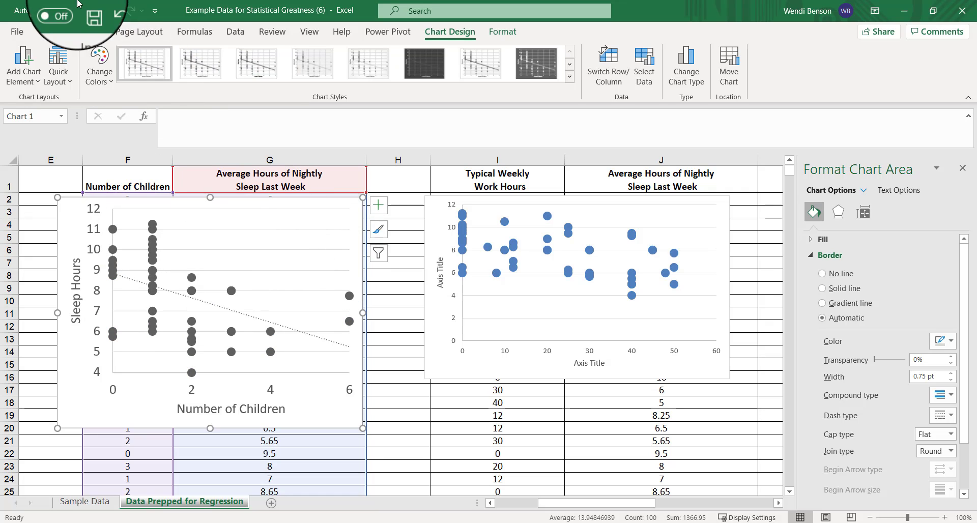
Step: Undo the gray recoloring of the number-of-children chart
{"action": "left_click", "coordinate": [106, 12]}
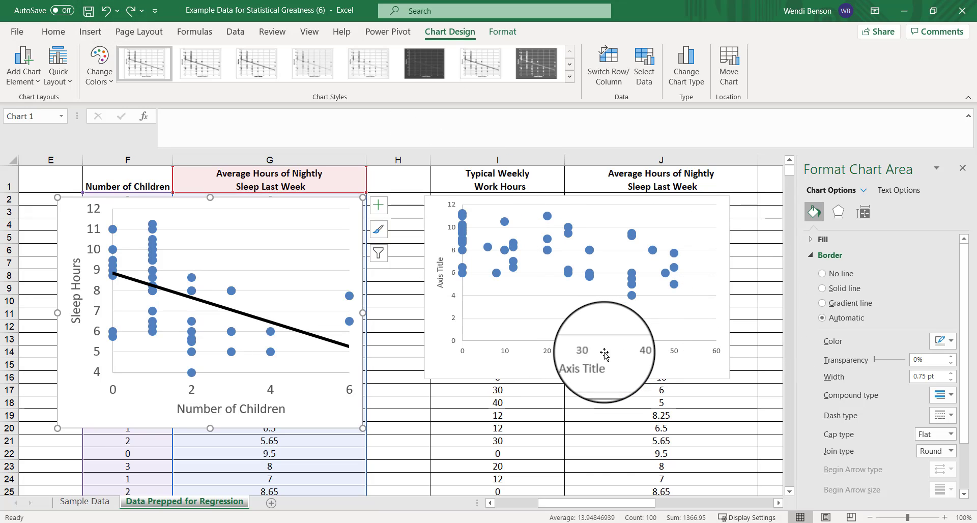
Step: Set the maximum bound of the work hours chart's horizontal axis to 50
{"action": "left_click", "coordinate": [633, 350]}
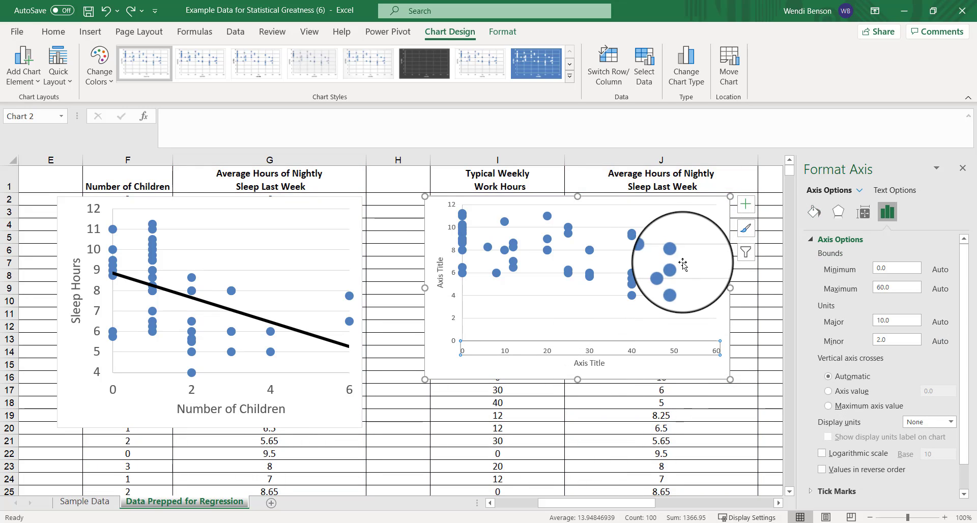
{"action": "right_click", "coordinate": [673, 353]}
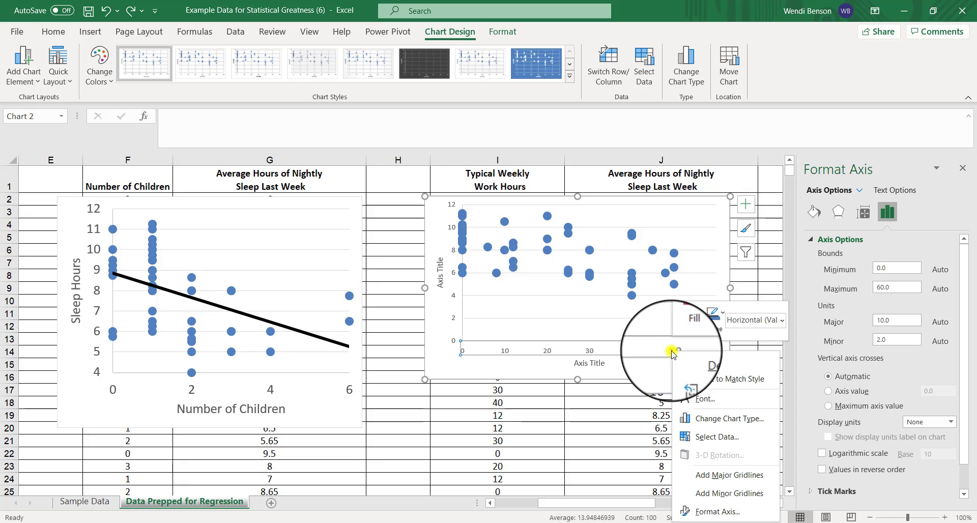
{"action": "left_click", "coordinate": [717, 513]}
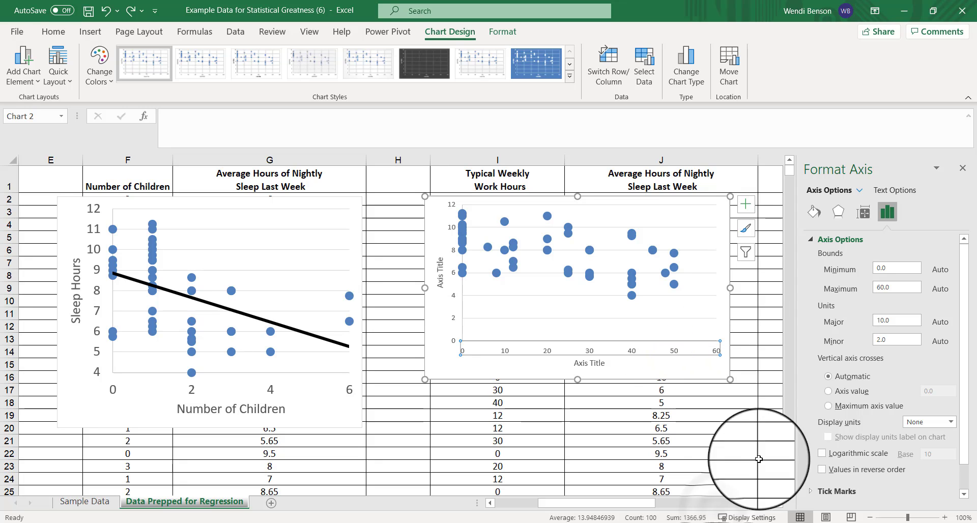
{"action": "left_click", "coordinate": [901, 288]}
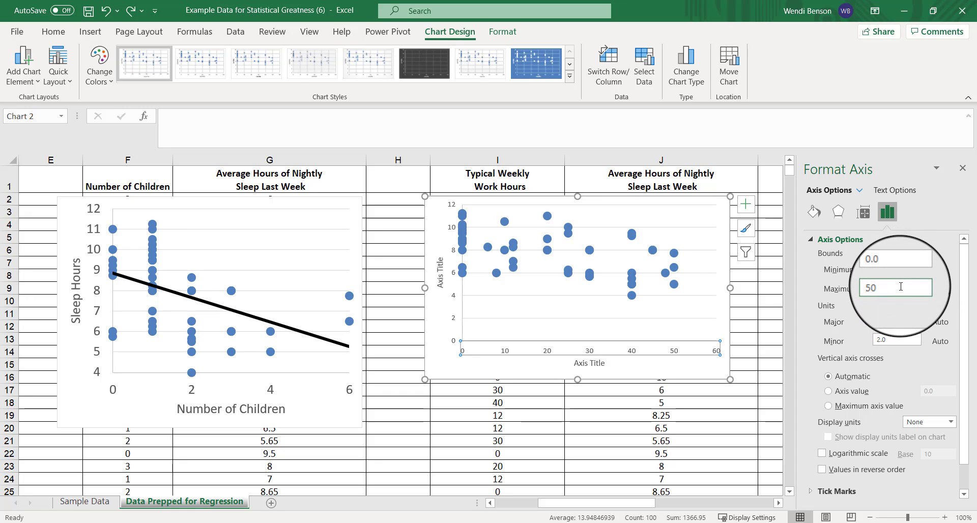
{"action": "type", "text": "50"}
{"action": "key", "text": "Return"}
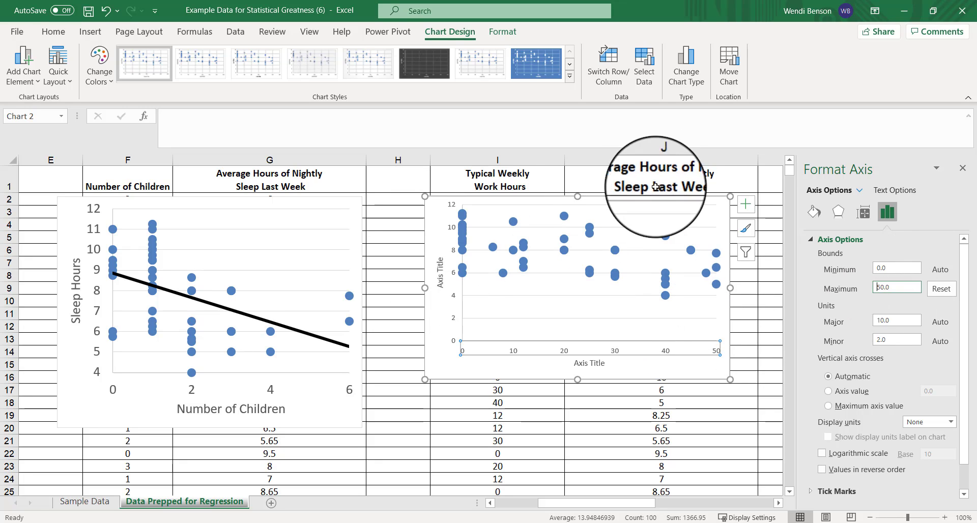
Step: Set the minimum bound of the work hours chart's vertical axis to 4 and close the axis formatting options
{"action": "left_click", "coordinate": [454, 299]}
{"action": "right_click", "coordinate": [454, 300]}
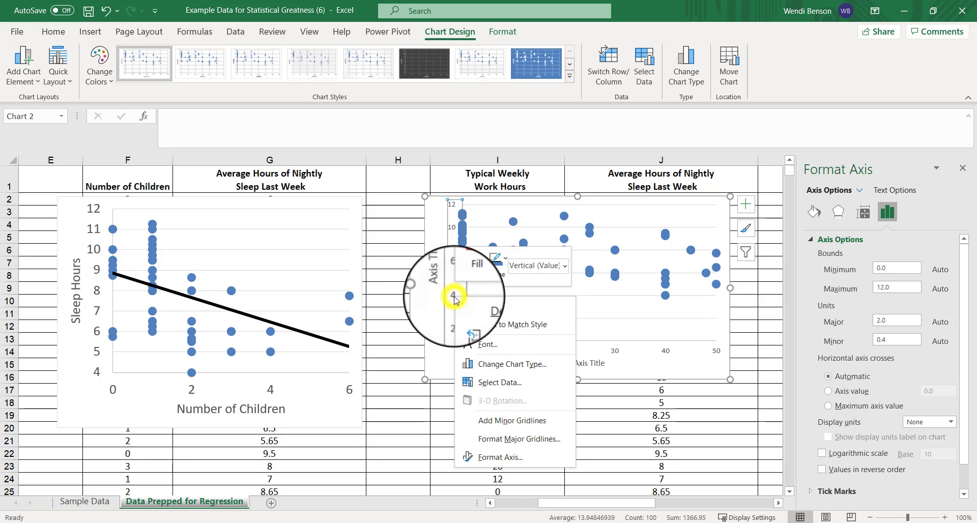
{"action": "left_click", "coordinate": [492, 455]}
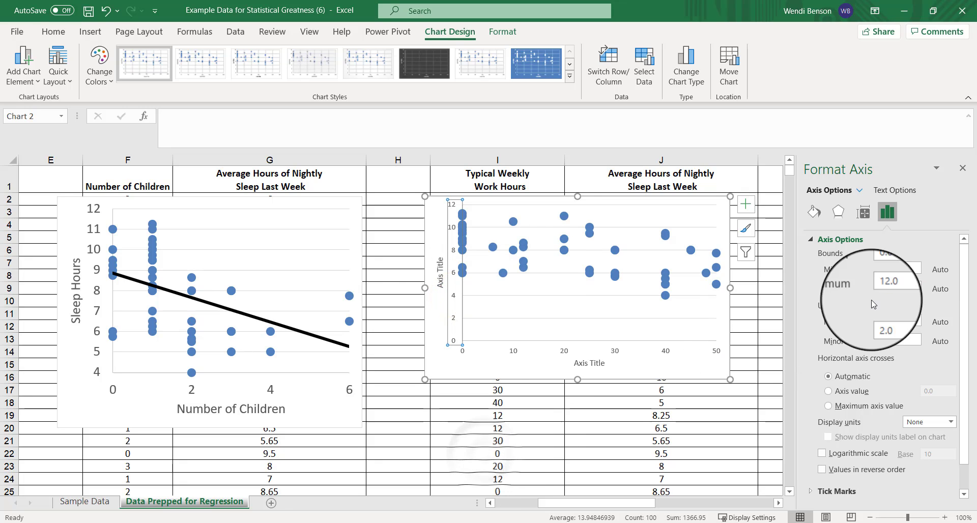
{"action": "double_click", "coordinate": [900, 267]}
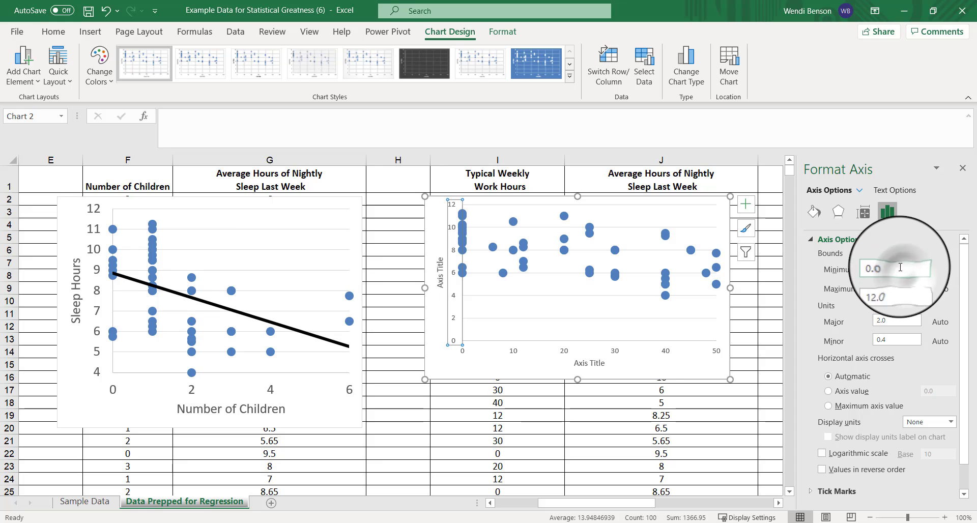
{"action": "type", "text": "4"}
{"action": "key", "text": "Return"}
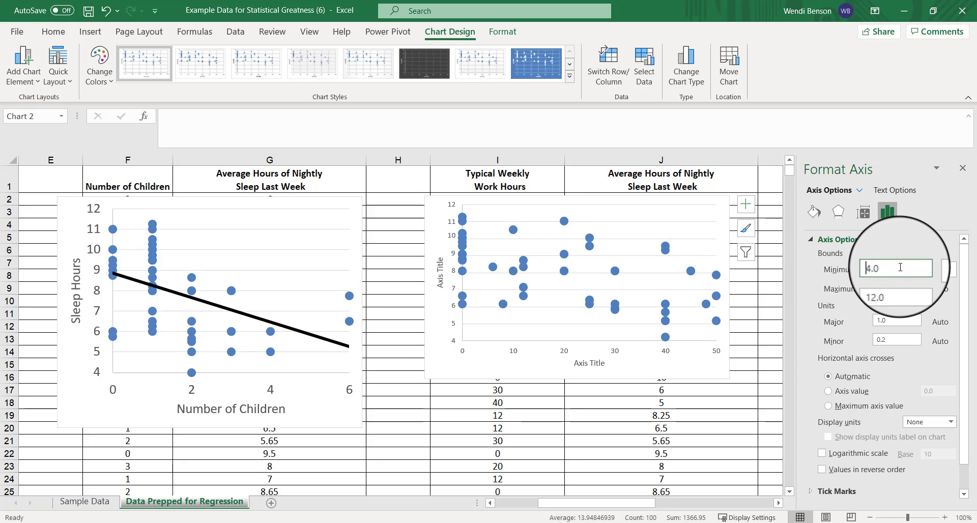
{"action": "left_click", "coordinate": [963, 169]}
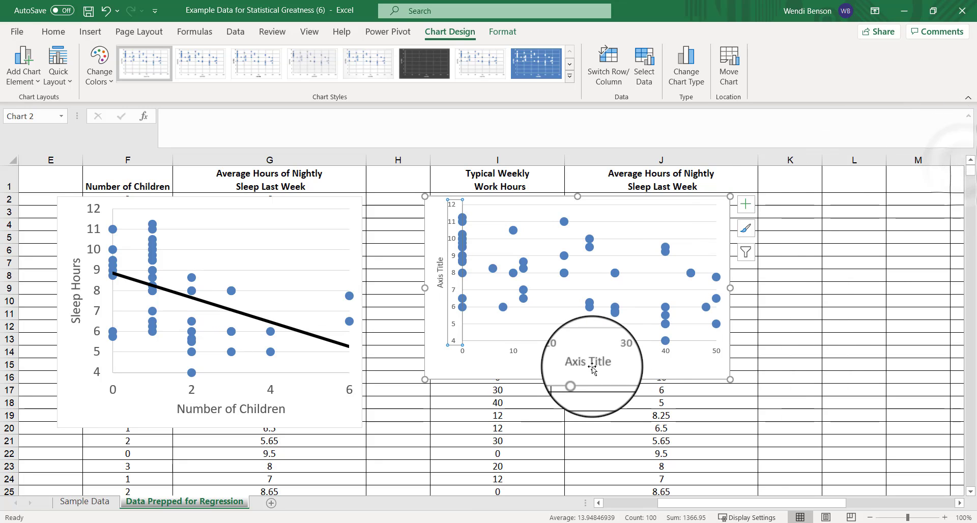
Step: Title the work hours chart's horizontal axis "Weekly Work Hours" and its vertical axis "Sleep Hours"
{"action": "left_click", "coordinate": [590, 365]}
{"action": "left_click_drag", "start_coordinate": [575, 365], "coordinate": [603, 364]}
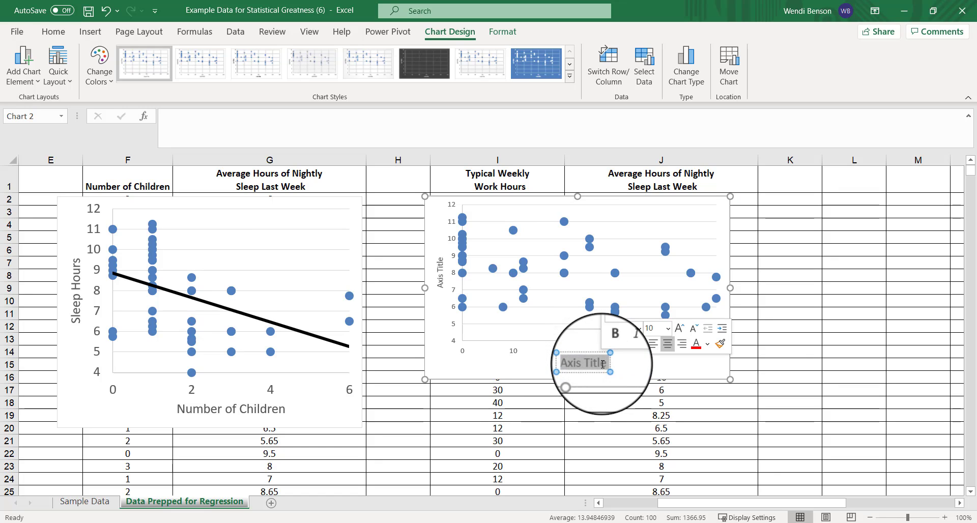
{"action": "type", "text": "Weekly Work Hours"}
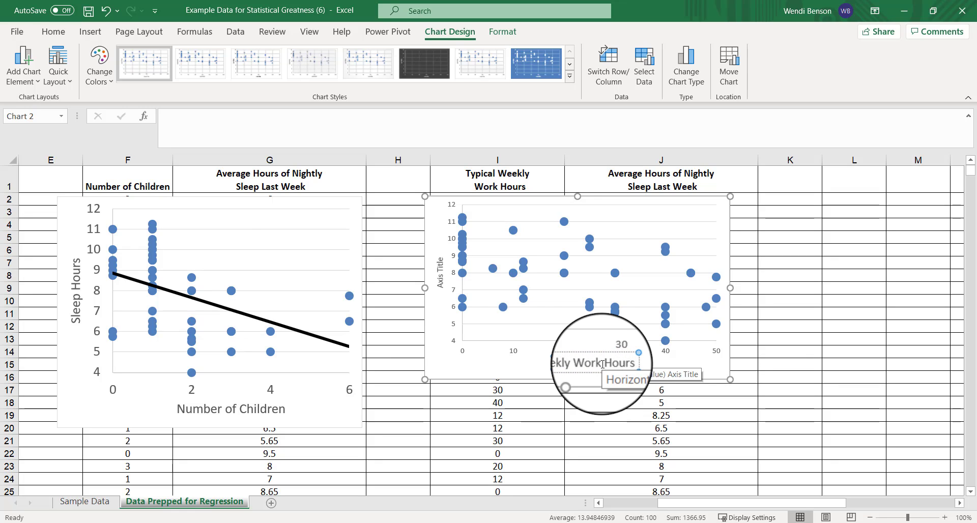
{"action": "left_click", "coordinate": [441, 282]}
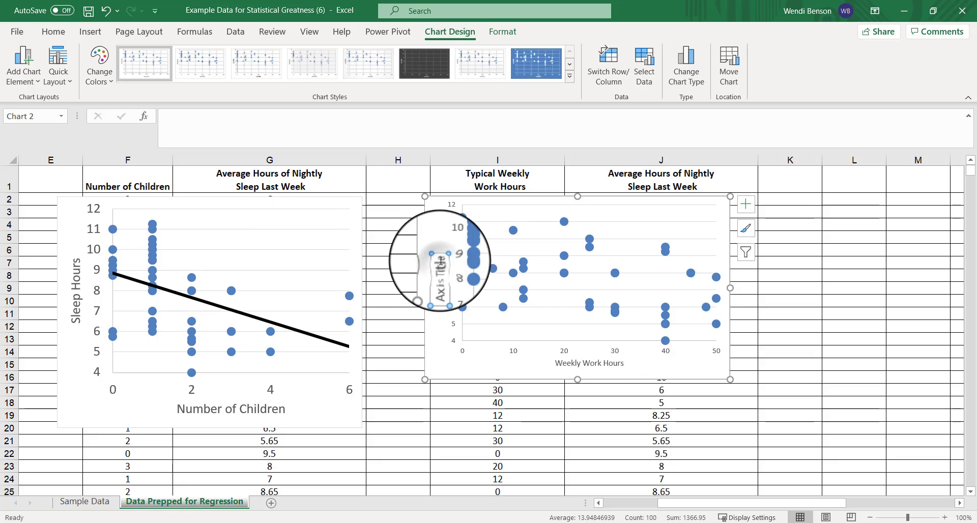
{"action": "triple_click", "coordinate": [443, 286]}
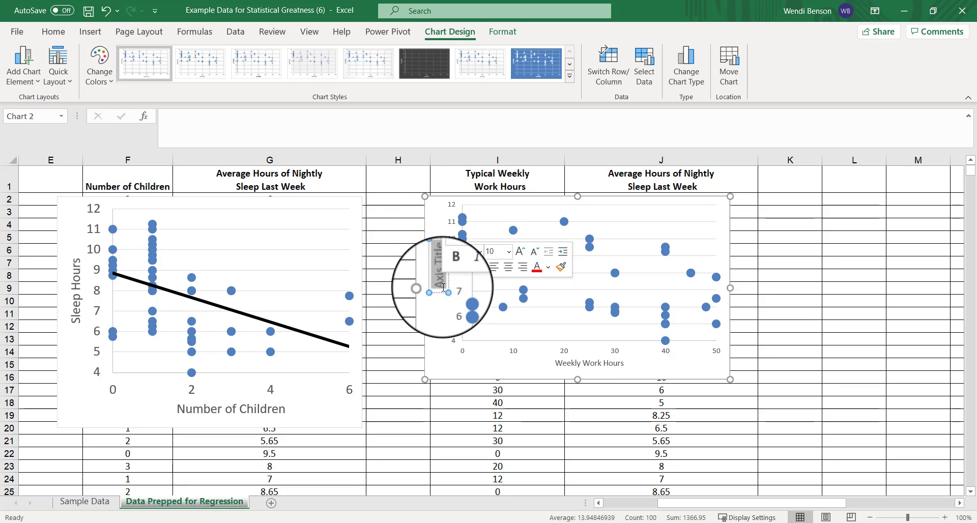
{"action": "type", "text": "Sleep"}
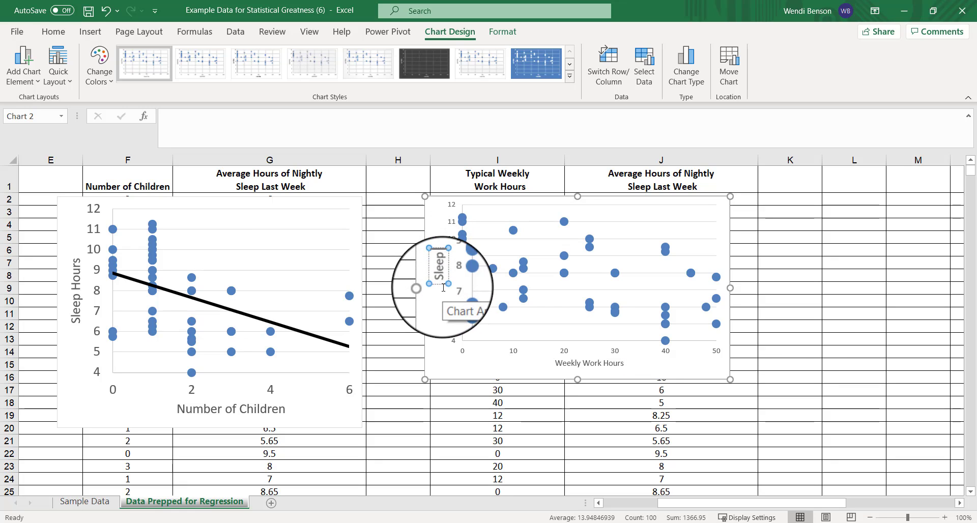
{"action": "type", "text": " Hours"}
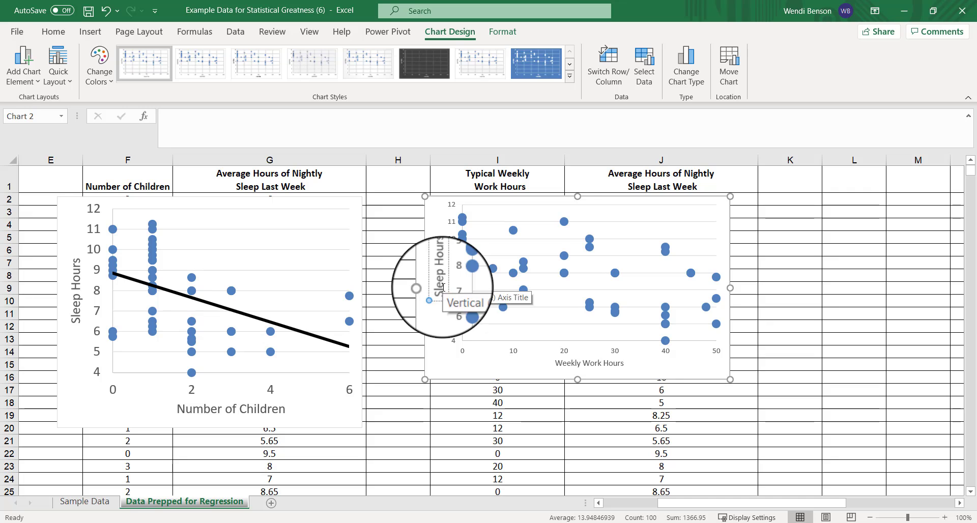
{"action": "left_click", "coordinate": [438, 199]}
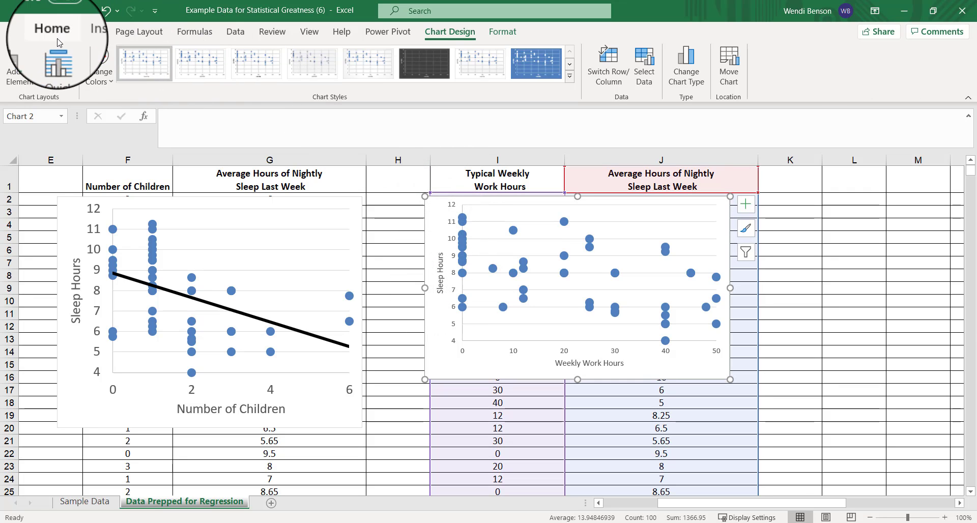
Step: Increase the font size of all text in the work hours chart to 16
{"action": "left_click", "coordinate": [54, 32]}
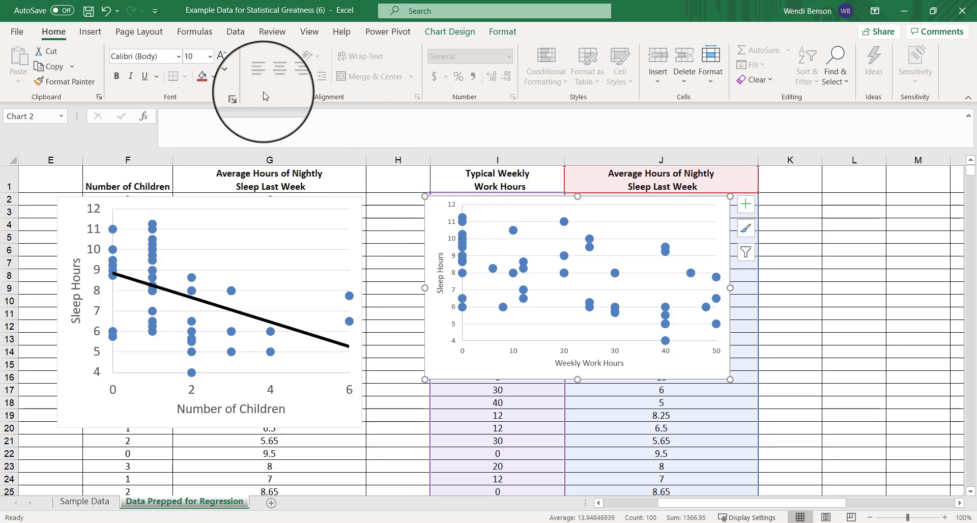
{"action": "left_click", "coordinate": [221, 56]}
{"action": "left_click", "coordinate": [222, 56]}
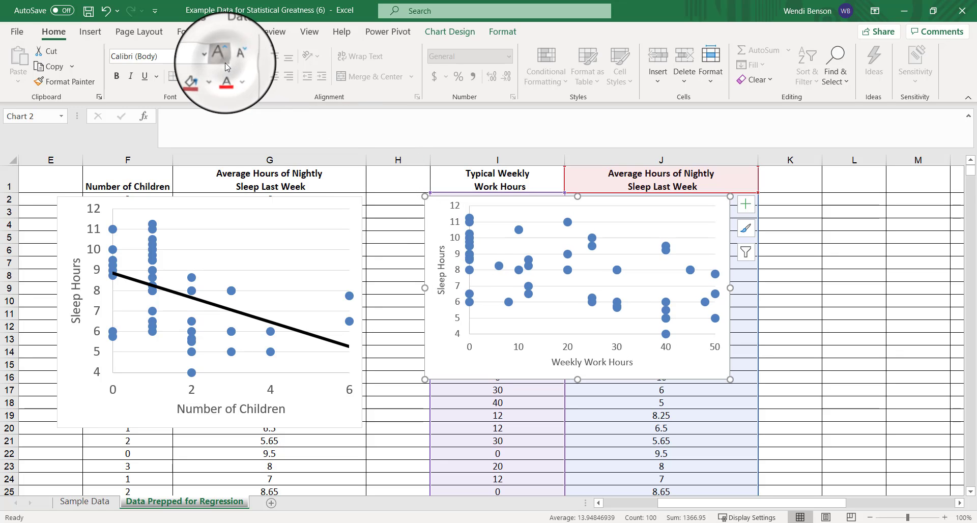
{"action": "left_click", "coordinate": [222, 56]}
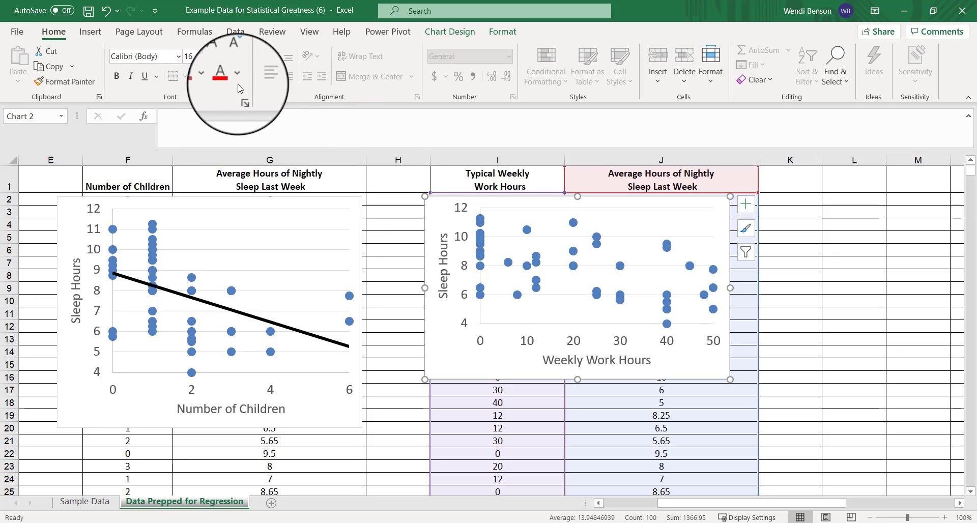
Step: Color the text of both the work hours chart and the number-of-children chart black
{"action": "left_click", "coordinate": [237, 76]}
{"action": "left_click", "coordinate": [244, 96]}
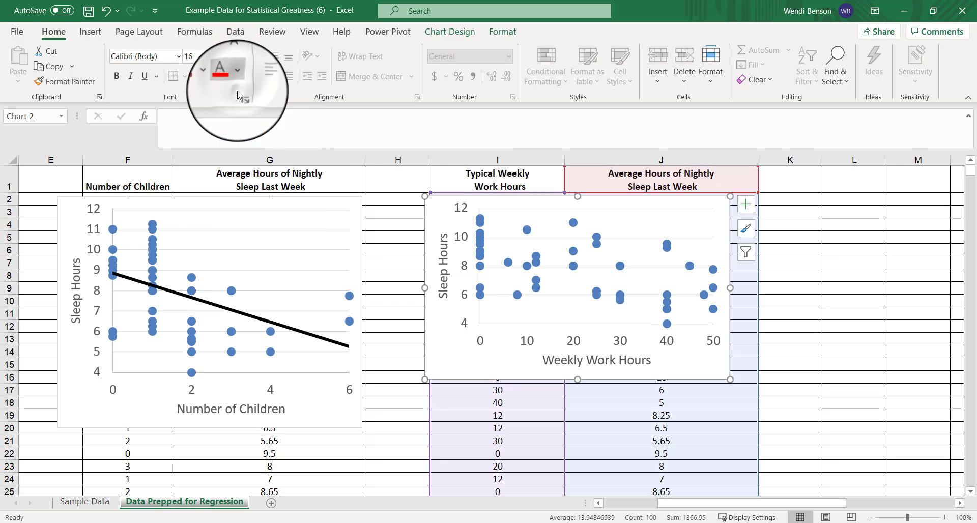
{"action": "left_click", "coordinate": [81, 214]}
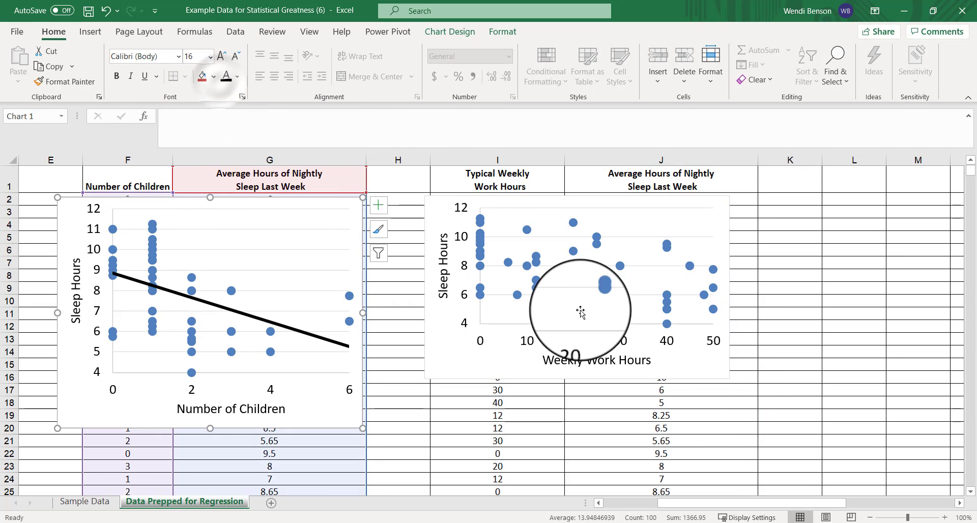
Step: Enlarge the work hours chart to match the height of the number-of-children chart and add a linear trendline to it
{"action": "left_click", "coordinate": [726, 376]}
{"action": "left_click_drag", "start_coordinate": [729, 379], "coordinate": [774, 426]}
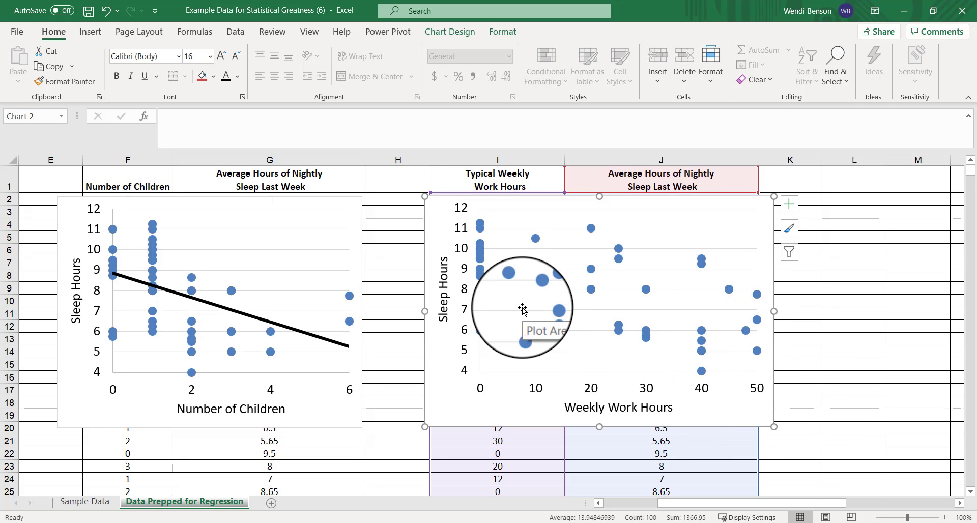
{"action": "left_click", "coordinate": [450, 31]}
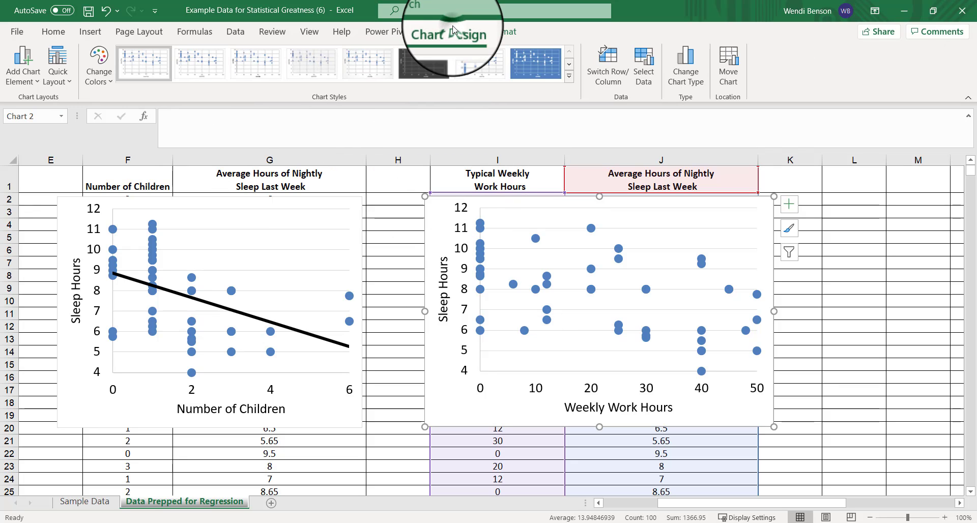
{"action": "left_click", "coordinate": [23, 87]}
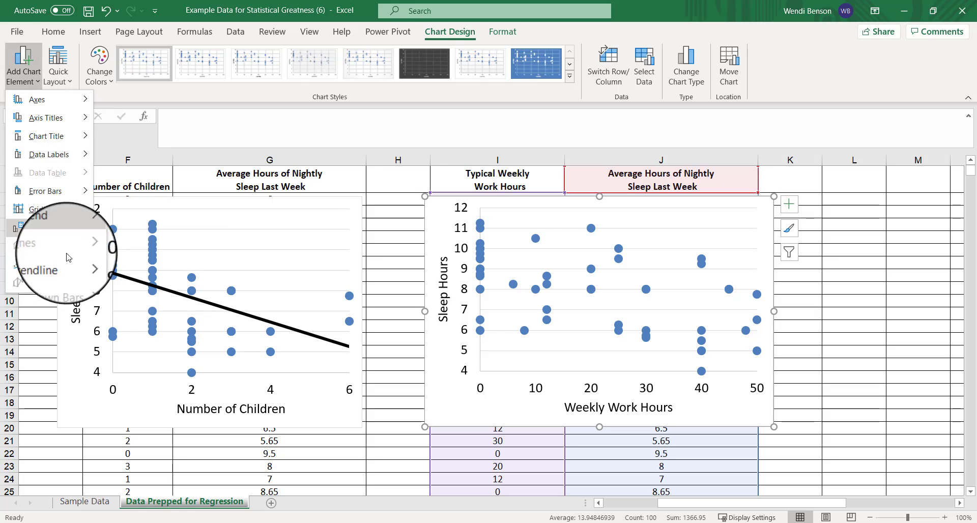
{"action": "mouse_move", "coordinate": [66, 264]}
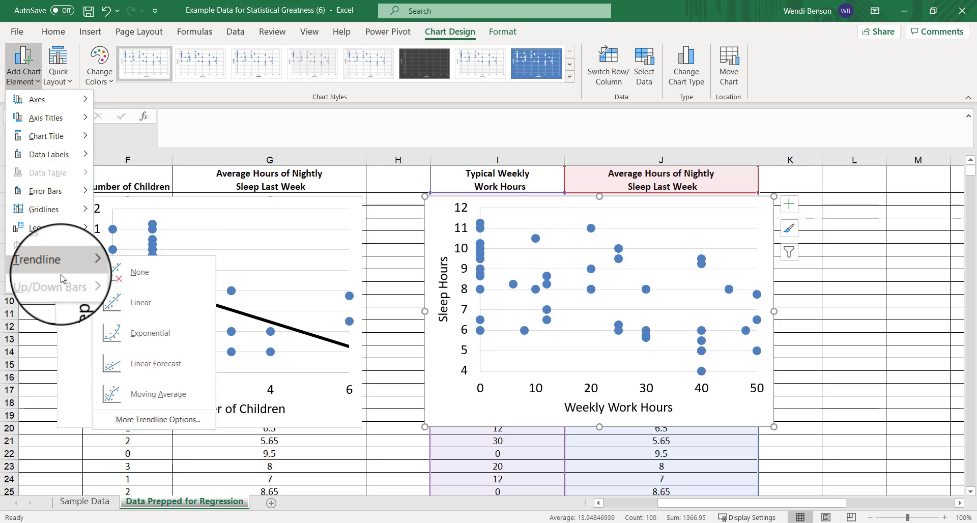
{"action": "left_click", "coordinate": [123, 310]}
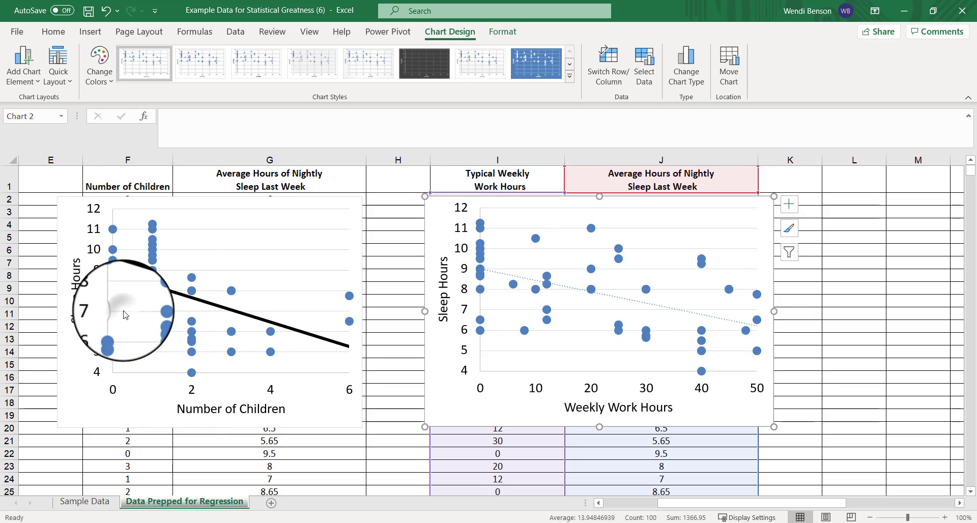
Step: Format the work hours chart's trendline as a black line with a solid dash type
{"action": "left_click", "coordinate": [566, 287]}
{"action": "left_click", "coordinate": [670, 308]}
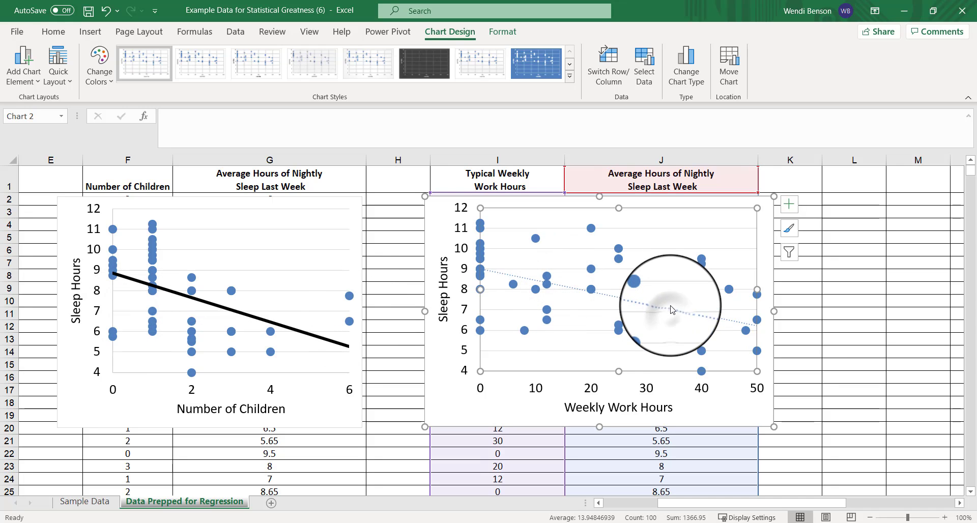
{"action": "left_click", "coordinate": [671, 309]}
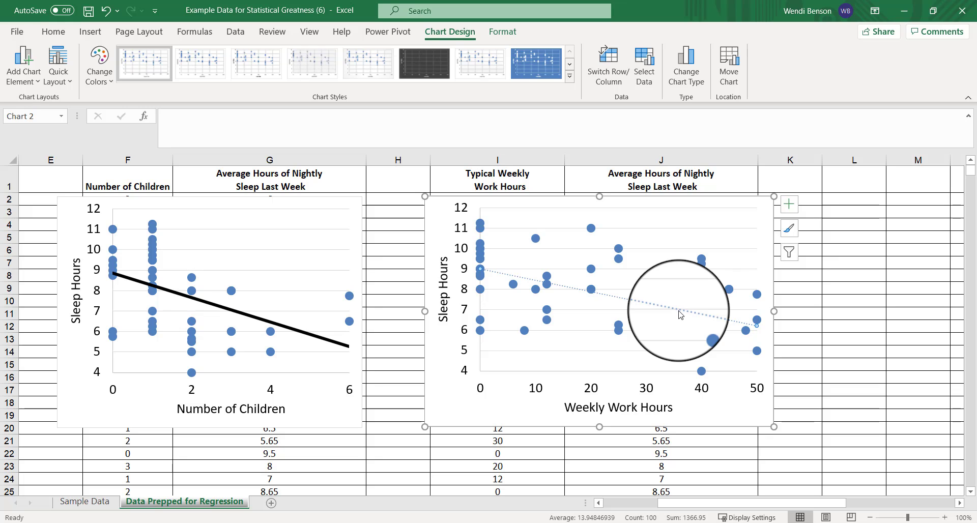
{"action": "double_click", "coordinate": [679, 311]}
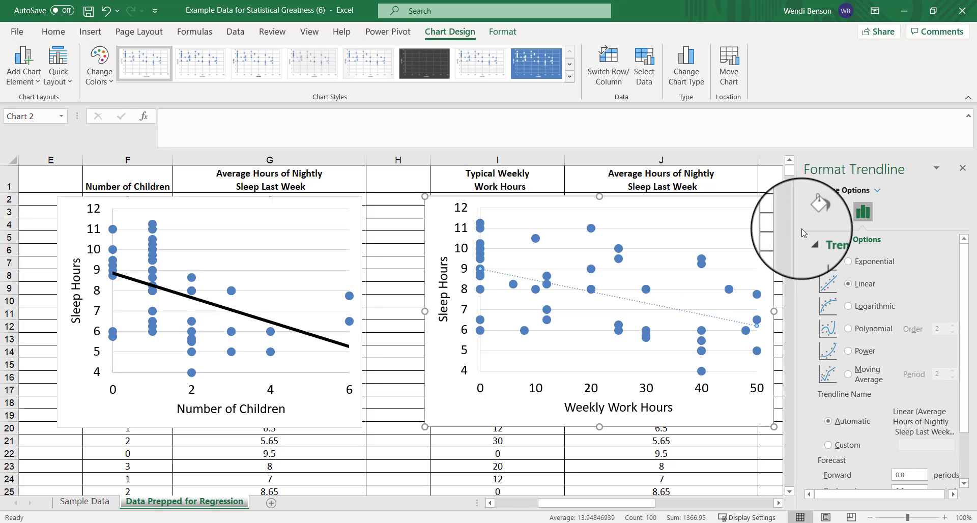
{"action": "left_click", "coordinate": [814, 212]}
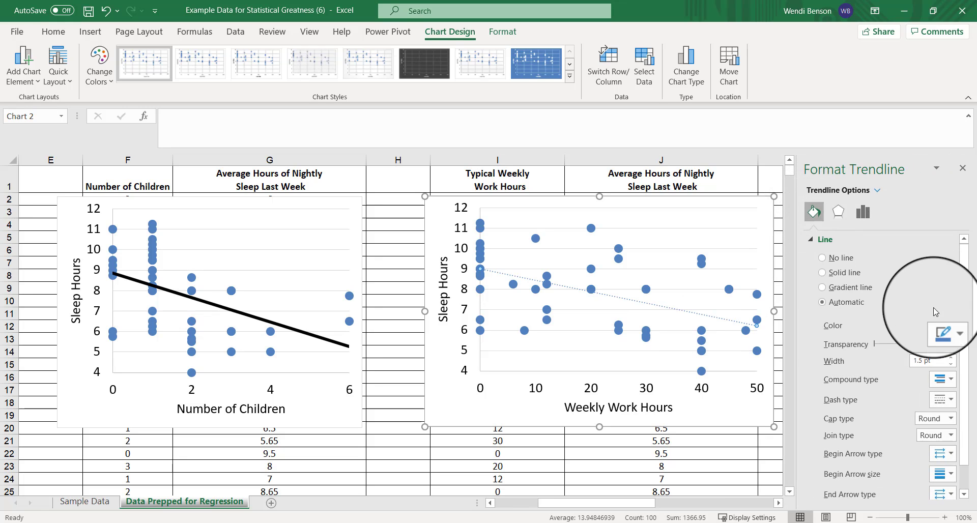
{"action": "left_click", "coordinate": [943, 323]}
{"action": "left_click", "coordinate": [889, 358]}
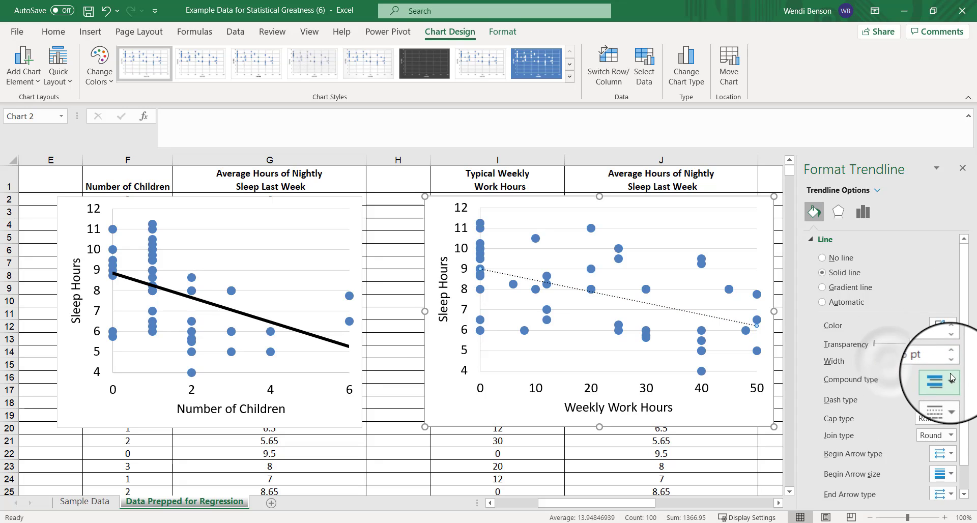
{"action": "left_click", "coordinate": [950, 400]}
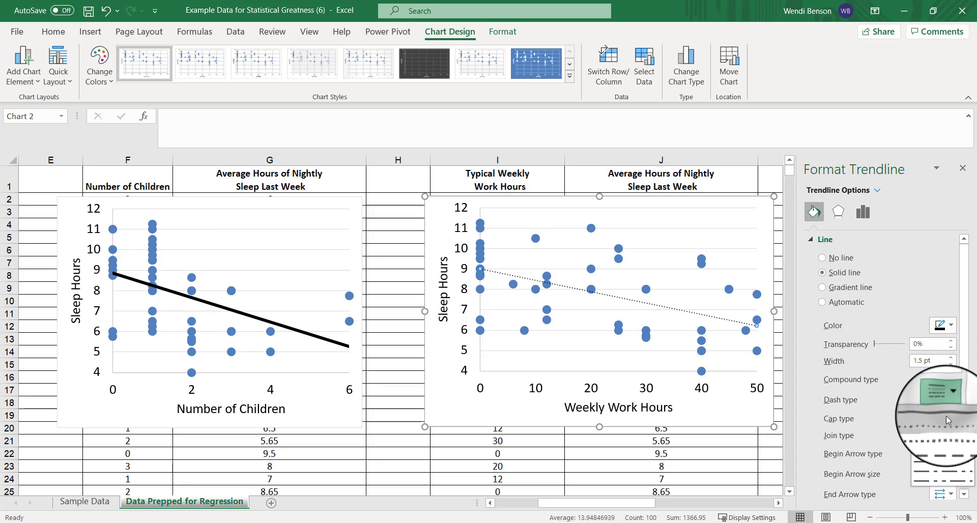
{"action": "left_click", "coordinate": [947, 416]}
Step: Set the work hours chart's trendline width to 4 pt and close the trendline formatting options
{"action": "left_click", "coordinate": [951, 358]}
{"action": "left_click", "coordinate": [952, 358]}
{"action": "left_click", "coordinate": [951, 358]}
{"action": "left_click", "coordinate": [951, 359]}
{"action": "left_click", "coordinate": [951, 358]}
{"action": "left_click", "coordinate": [952, 358]}
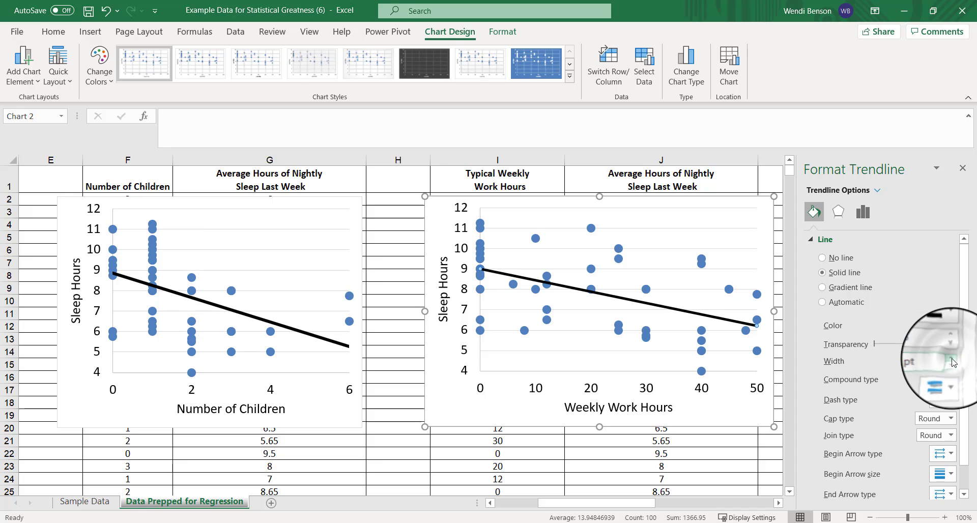
{"action": "left_click", "coordinate": [952, 360]}
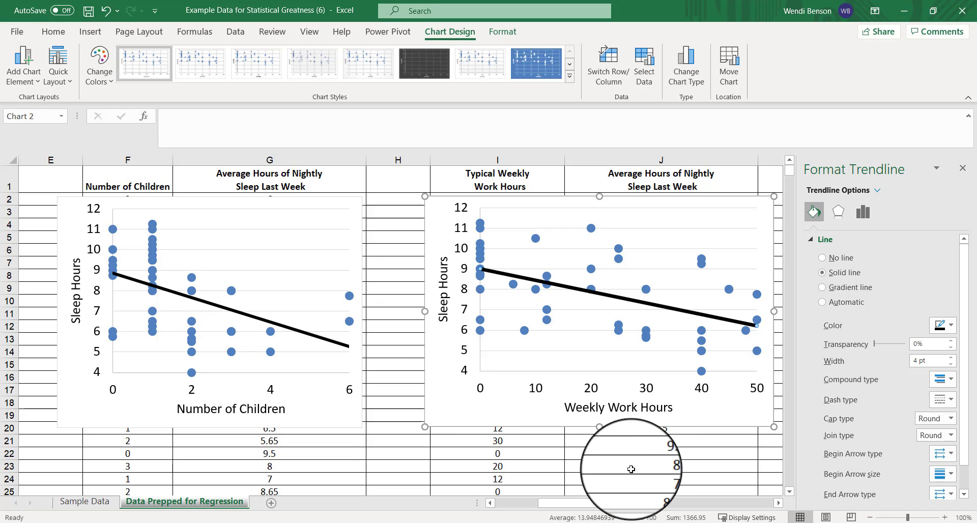
{"action": "left_click_drag", "start_coordinate": [633, 504], "coordinate": [636, 505]}
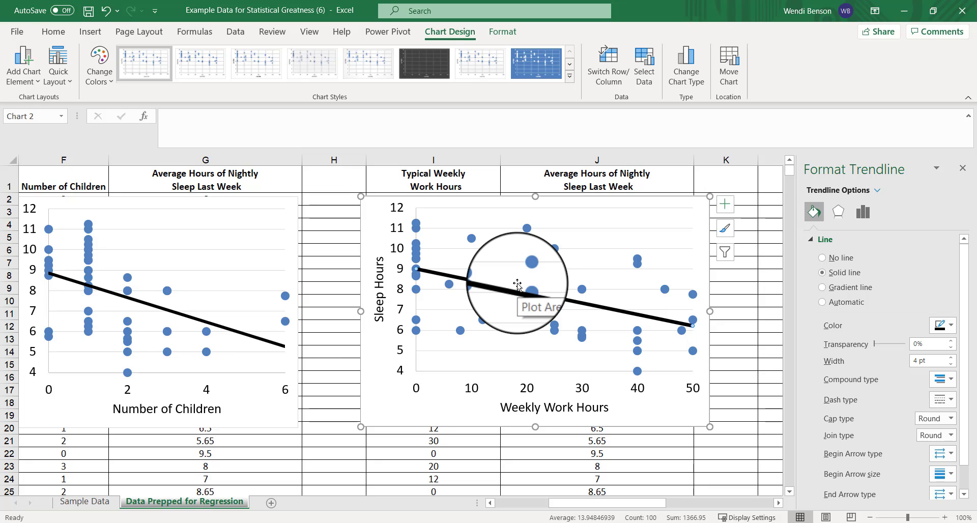
{"action": "left_click_drag", "start_coordinate": [573, 504], "coordinate": [565, 504]}
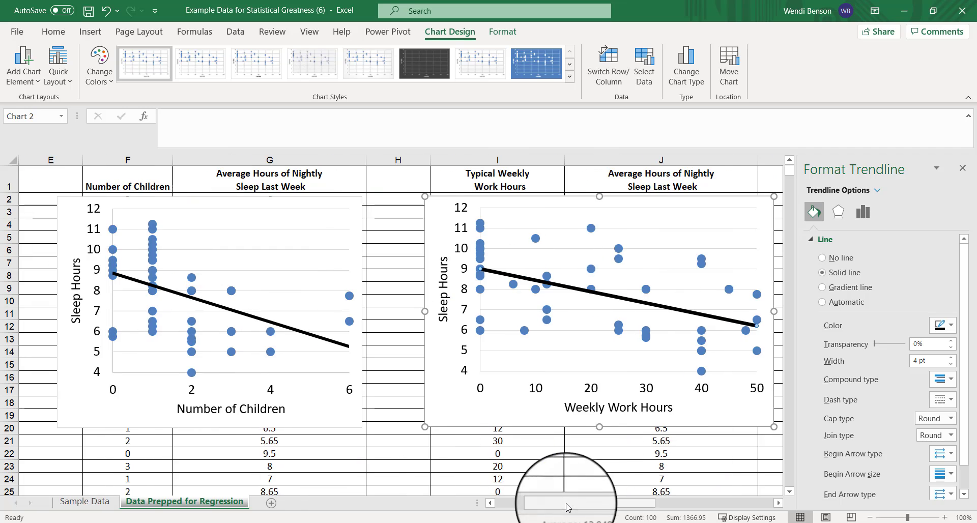
{"action": "left_click", "coordinate": [960, 169]}
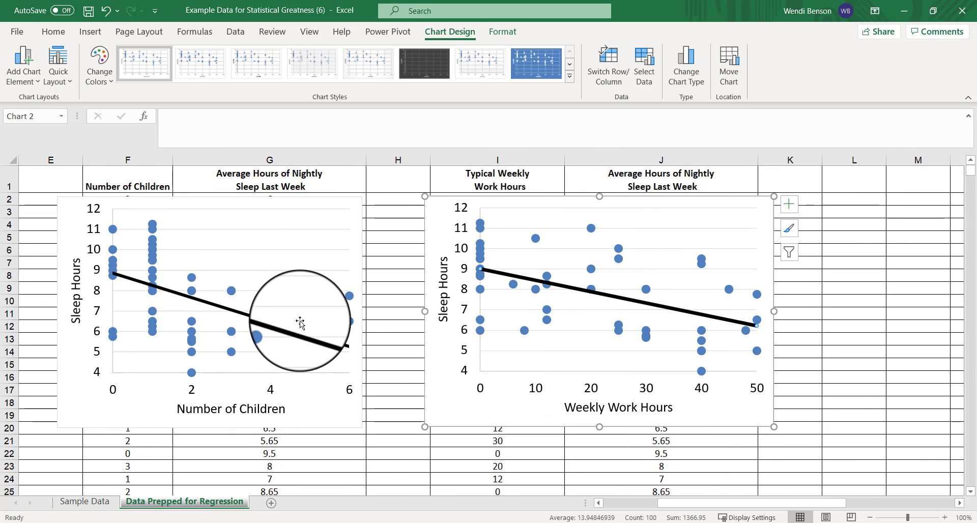